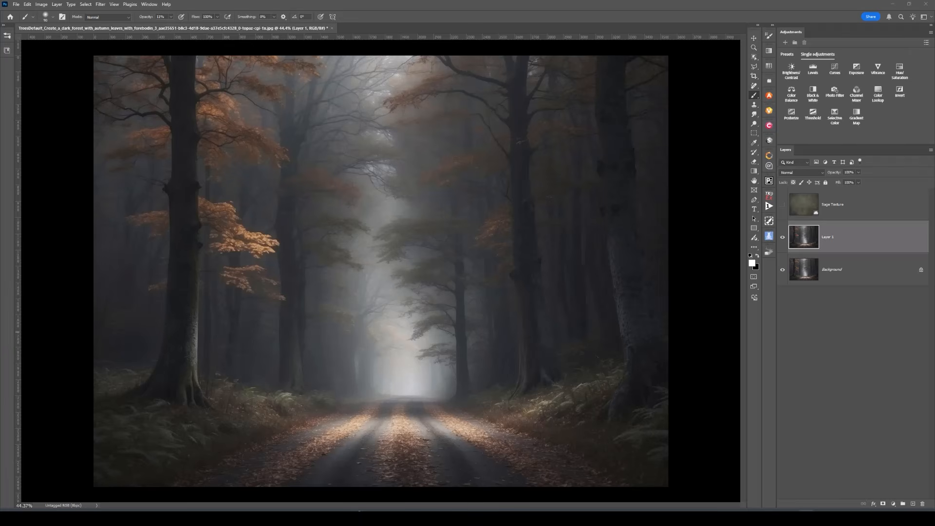
# Select the Sage Texture layer in the Layers panel as the active layer
pyautogui.click(848, 204)
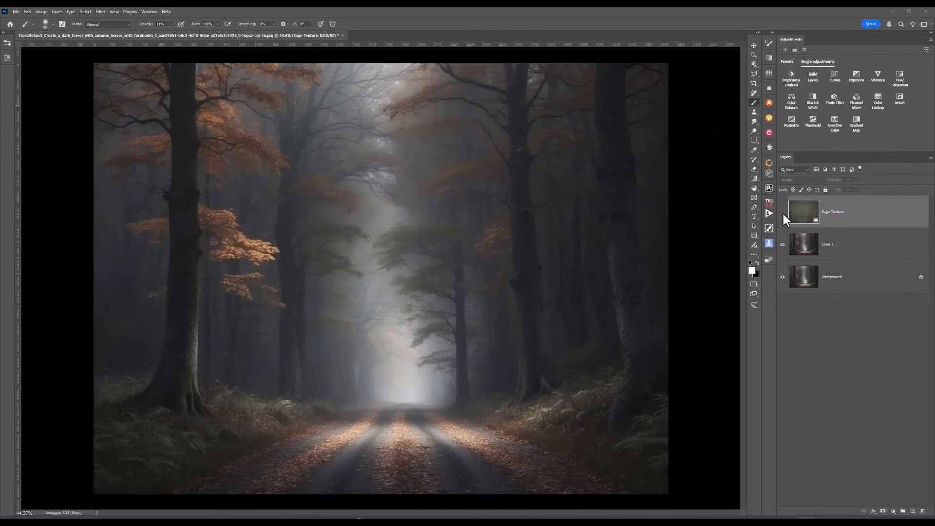
# Turn Sage Texture's visibility back on and add a white layer mask to it
pyautogui.click(716, 294)
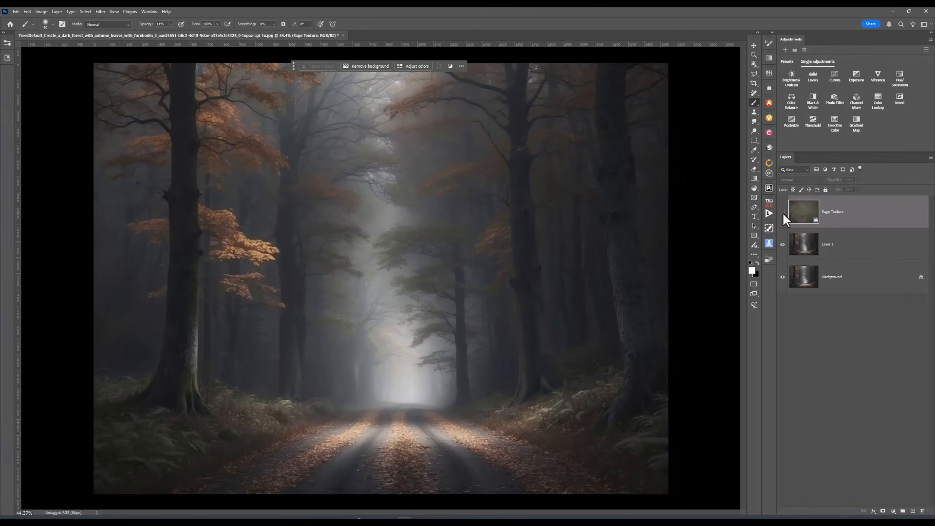
pyautogui.click(783, 212)
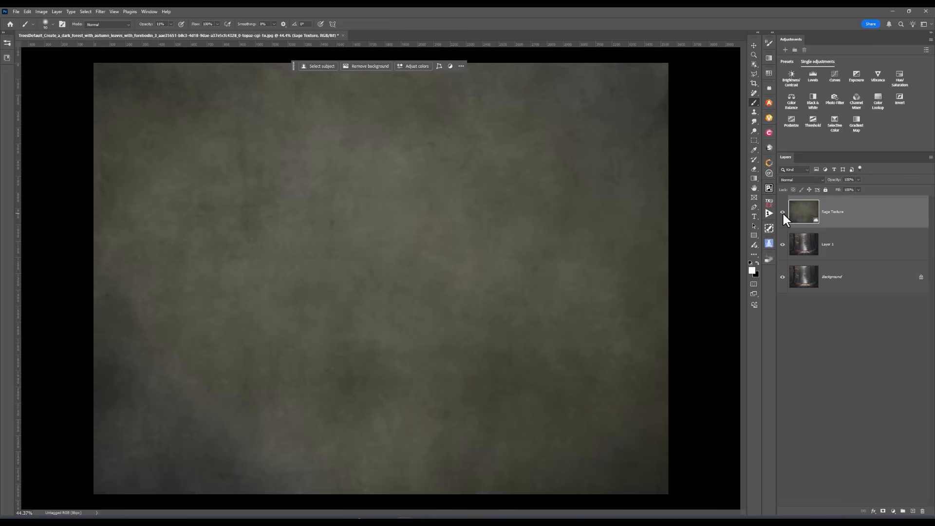
pyautogui.click(882, 511)
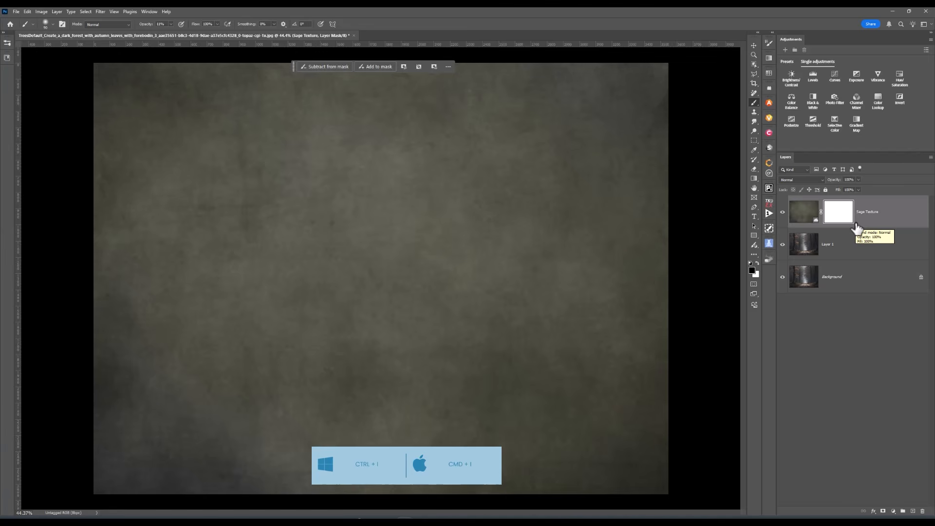
# Invert the Sage Texture mask to black and set the brush to 55% opacity, size 300
pyautogui.hotkey('ctrl', 'i')
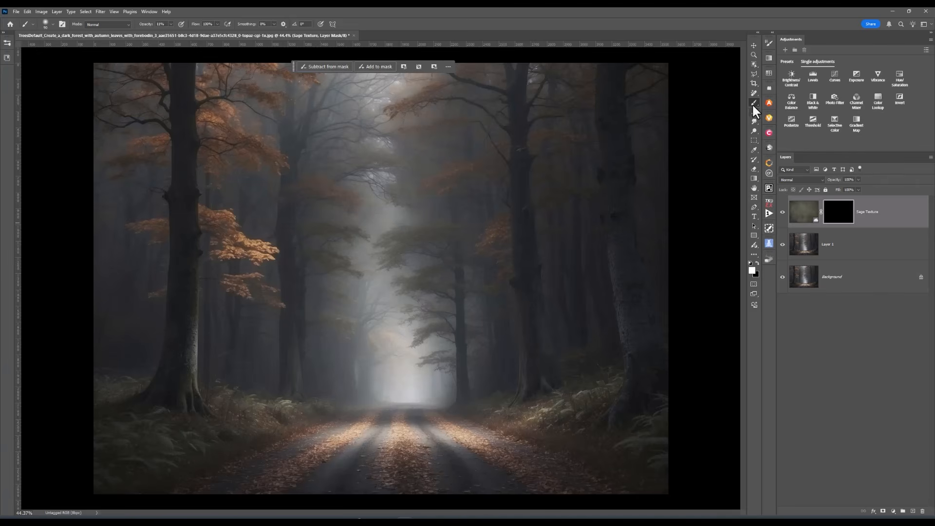
pyautogui.click(172, 25)
pyautogui.moveTo(171, 32); pyautogui.dragTo(186, 32)
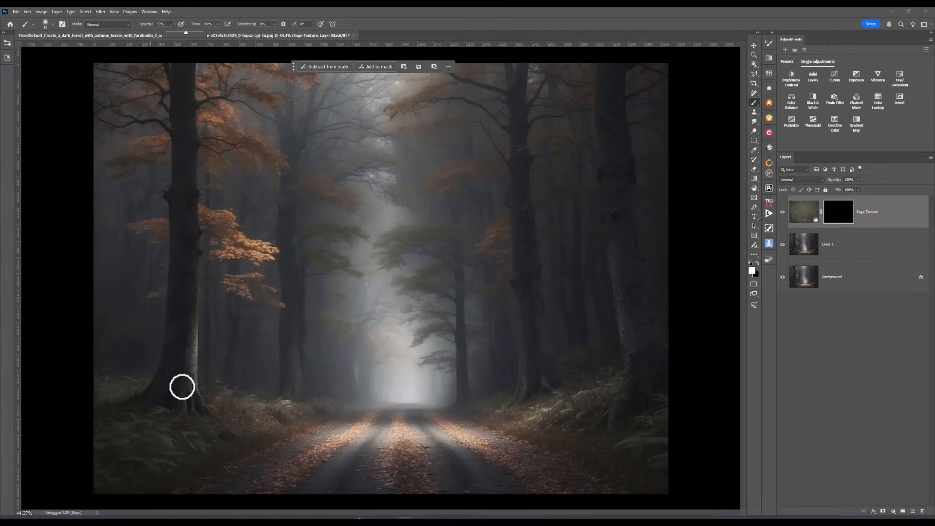
pyautogui.press(']')
pyautogui.press(']')
pyautogui.press(']')
pyautogui.press(']')
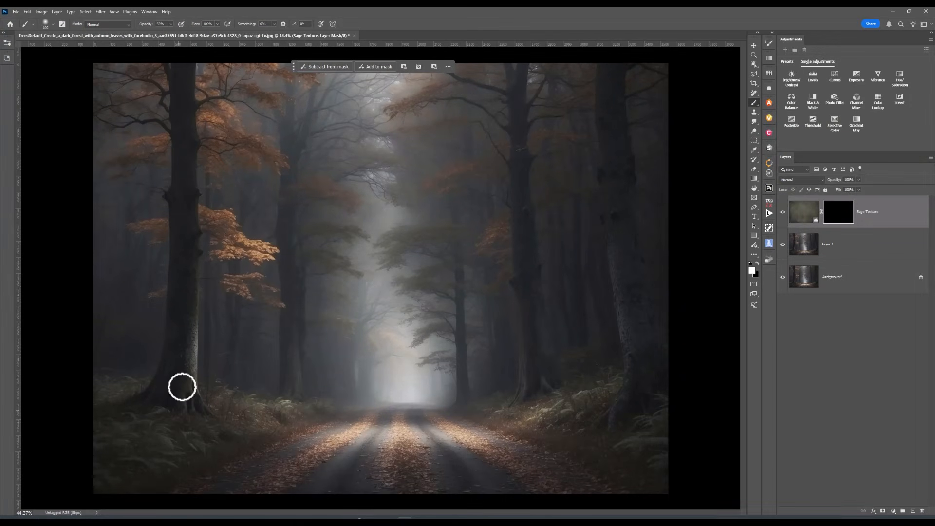
pyautogui.press(']')
pyautogui.press(']')
pyautogui.press(']')
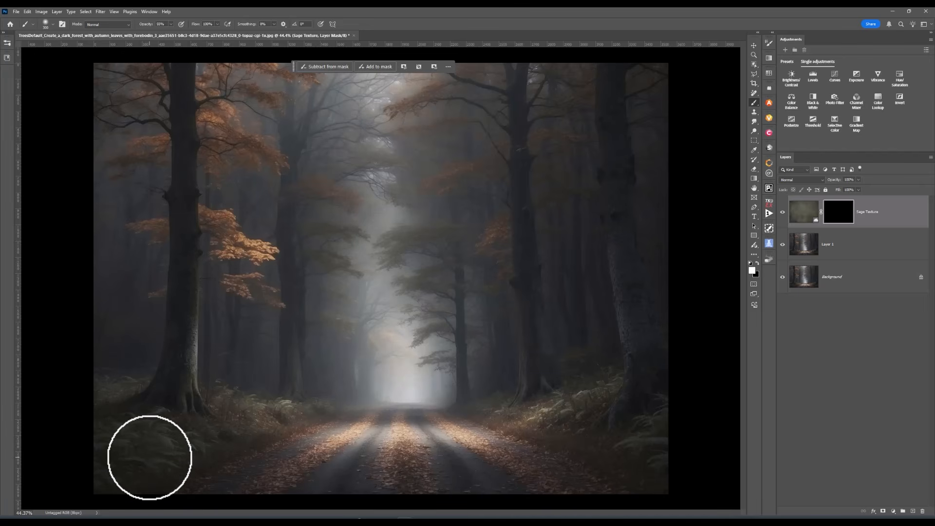
# Test a texture stroke over the lower-left ferns, then undo it
pyautogui.click(119, 444)
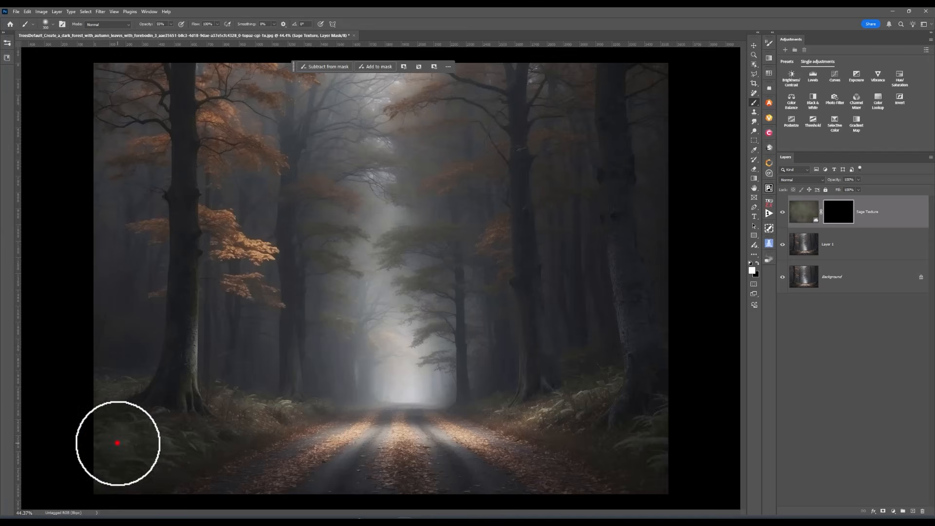
pyautogui.moveTo(174, 447)
pyautogui.mouseDown()
pyautogui.moveTo(241, 424)
pyautogui.moveTo(232, 407)
pyautogui.moveTo(268, 418)
pyautogui.moveTo(138, 459)
pyautogui.moveTo(109, 400)
pyautogui.moveTo(127, 391)
pyautogui.moveTo(101, 425)
pyautogui.moveTo(106, 462)
pyautogui.moveTo(153, 469)
pyautogui.moveTo(263, 432)
pyautogui.moveTo(280, 417)
pyautogui.mouseUp()
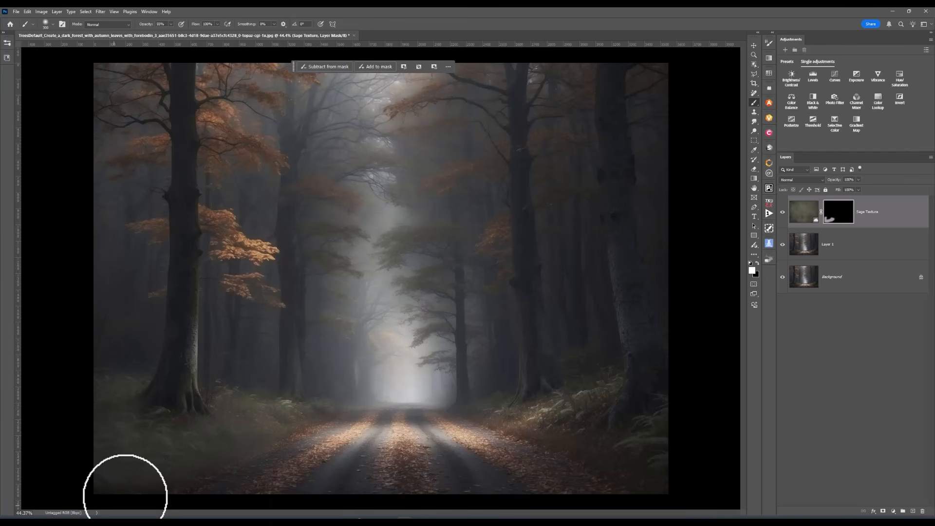
pyautogui.hotkey('ctrl', 'z')
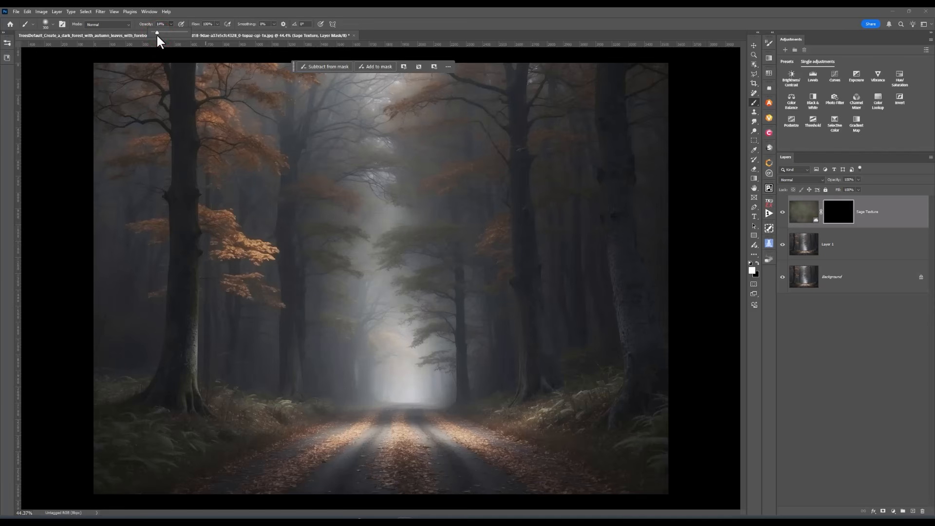
# Paint faint texture over the lower-left, bottom-right and roadside ferns, toggling Sage Texture to compare
pyautogui.moveTo(111, 435)
pyautogui.mouseDown()
pyautogui.moveTo(211, 439)
pyautogui.moveTo(228, 433)
pyautogui.moveTo(232, 411)
pyautogui.moveTo(256, 422)
pyautogui.moveTo(287, 412)
pyautogui.moveTo(200, 454)
pyautogui.moveTo(128, 468)
pyautogui.moveTo(110, 453)
pyautogui.moveTo(129, 382)
pyautogui.moveTo(98, 401)
pyautogui.moveTo(101, 451)
pyautogui.moveTo(139, 470)
pyautogui.moveTo(312, 408)
pyautogui.moveTo(264, 418)
pyautogui.moveTo(234, 407)
pyautogui.moveTo(255, 431)
pyautogui.moveTo(93, 477)
pyautogui.mouseUp()
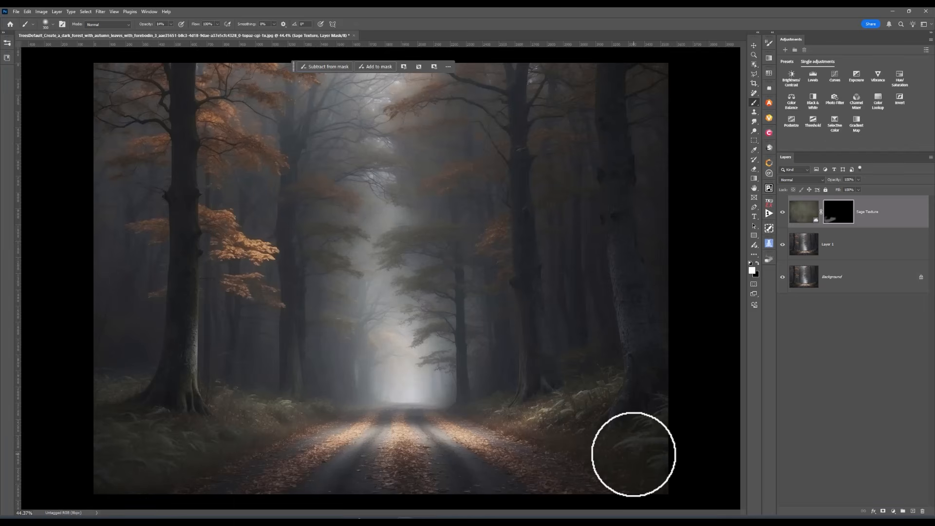
pyautogui.moveTo(633, 454)
pyautogui.mouseDown()
pyautogui.moveTo(591, 408)
pyautogui.moveTo(525, 418)
pyautogui.moveTo(585, 408)
pyautogui.moveTo(588, 390)
pyautogui.moveTo(558, 422)
pyautogui.moveTo(531, 432)
pyautogui.moveTo(507, 424)
pyautogui.moveTo(492, 402)
pyautogui.moveTo(516, 418)
pyautogui.moveTo(582, 420)
pyautogui.moveTo(591, 398)
pyautogui.moveTo(575, 410)
pyautogui.moveTo(577, 431)
pyautogui.moveTo(664, 460)
pyautogui.moveTo(547, 418)
pyautogui.moveTo(607, 386)
pyautogui.moveTo(524, 426)
pyautogui.moveTo(493, 410)
pyautogui.mouseUp()
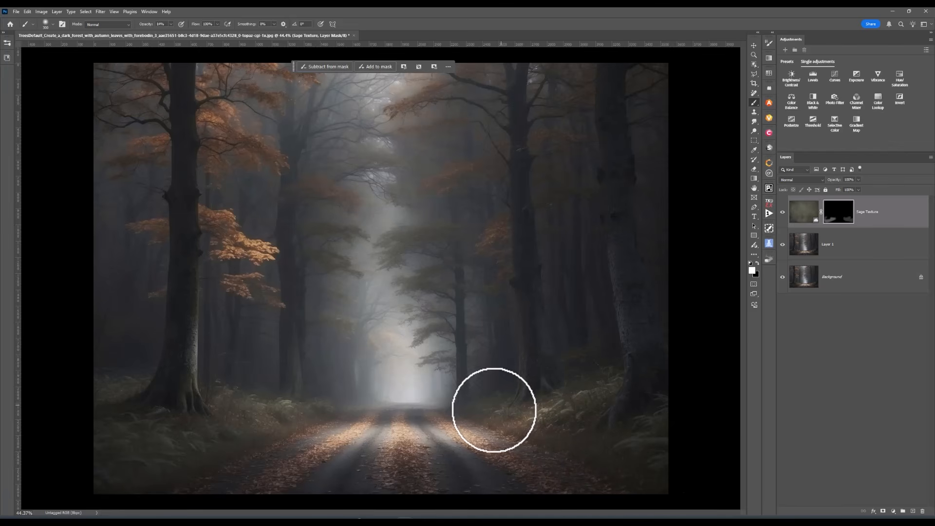
pyautogui.moveTo(331, 405)
pyautogui.mouseDown()
pyautogui.moveTo(279, 435)
pyautogui.moveTo(257, 421)
pyautogui.moveTo(247, 437)
pyautogui.moveTo(152, 455)
pyautogui.moveTo(422, 510)
pyautogui.mouseUp()
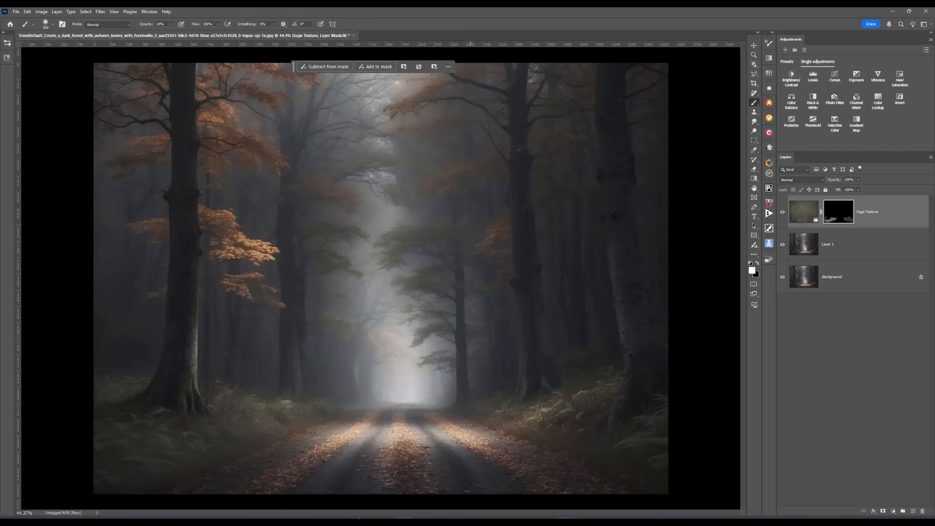
pyautogui.click(782, 213)
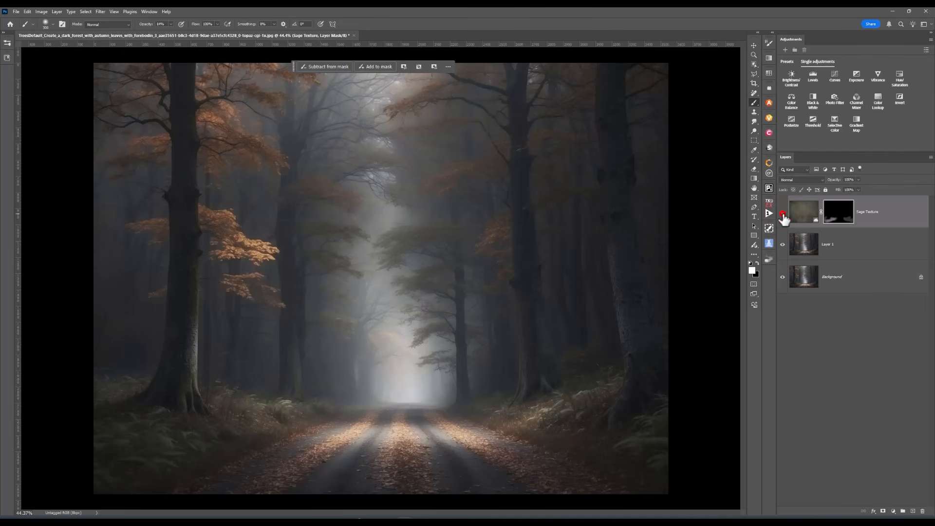
pyautogui.click(782, 214)
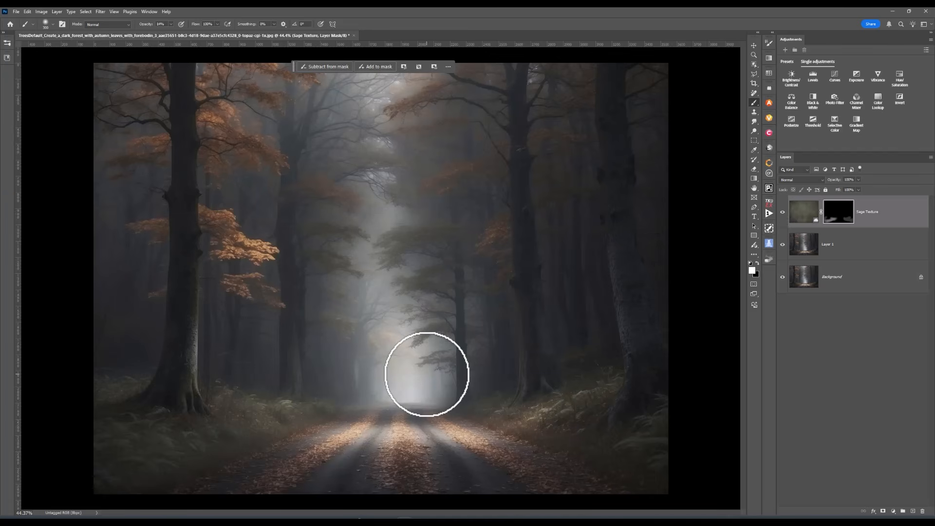
pyautogui.scroll(2, 426, 374)
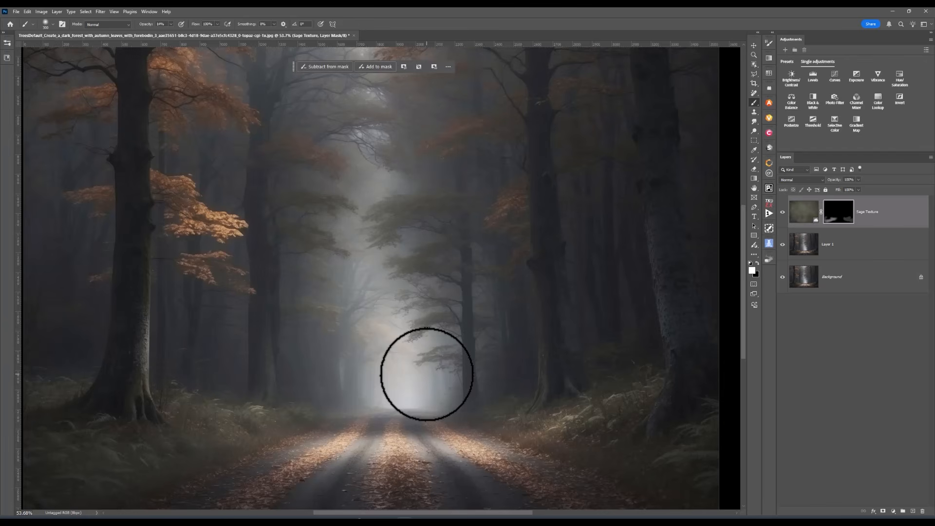
pyautogui.press(']')
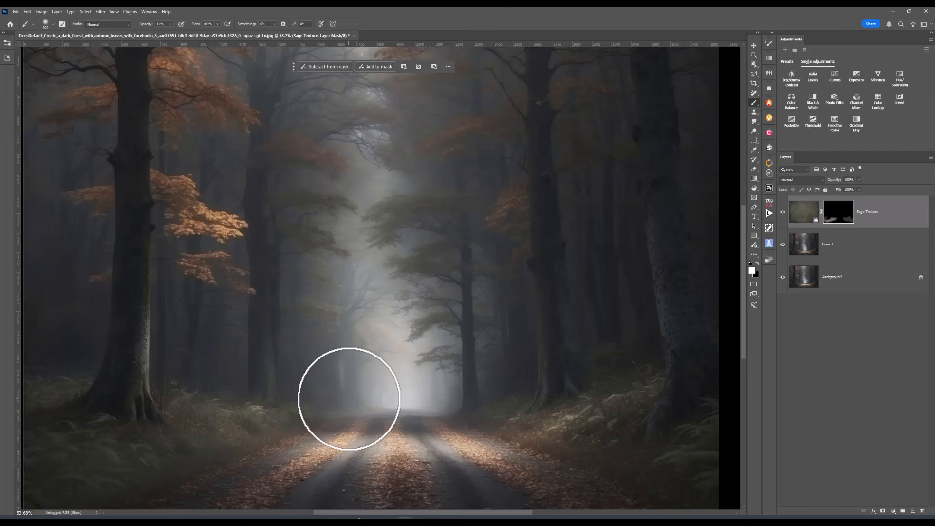
pyautogui.scroll(-2, 346, 397)
pyautogui.scroll(-1, 348, 398)
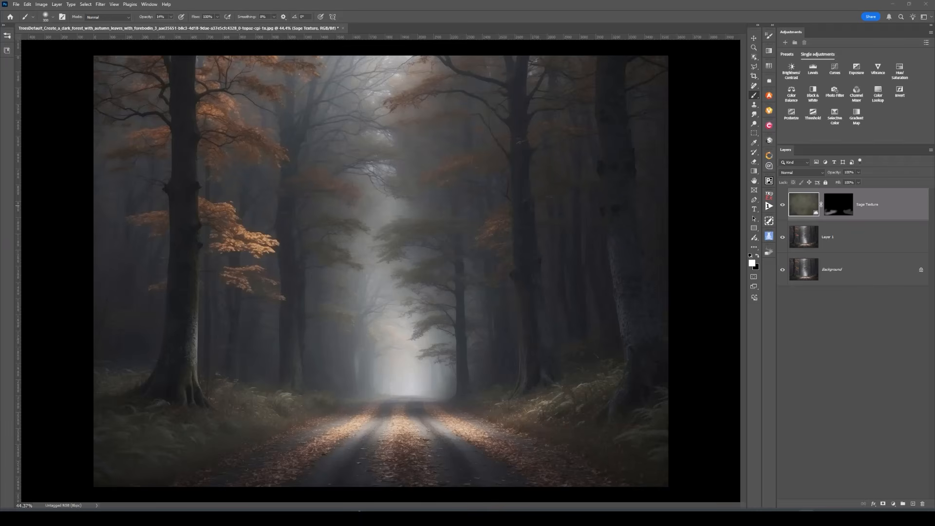
# Add a Solid Color fill layer in brown 8a672a above Sage Texture
pyautogui.click(893, 504)
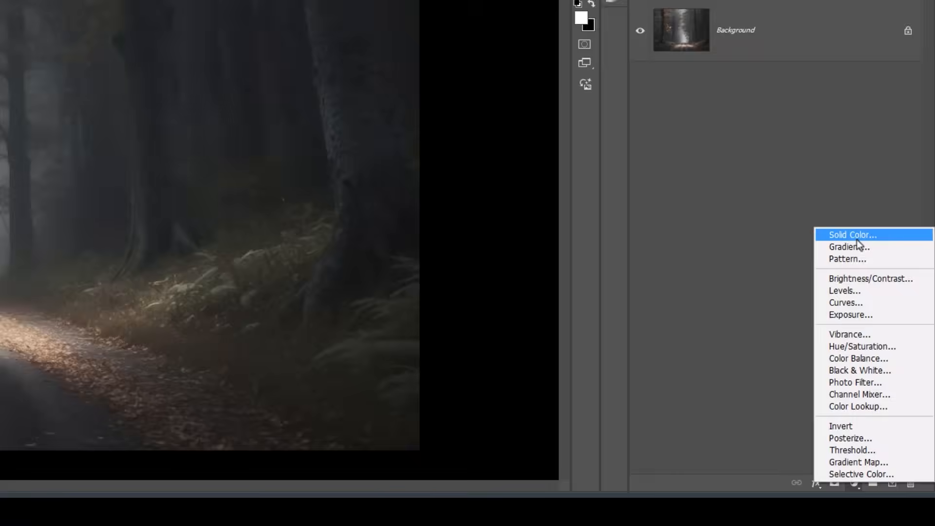
pyautogui.click(894, 375)
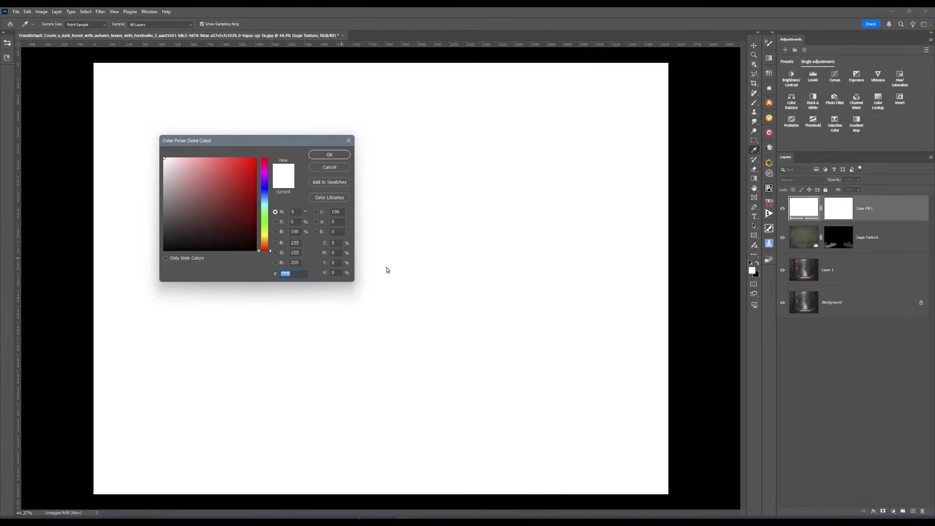
pyautogui.click(264, 239)
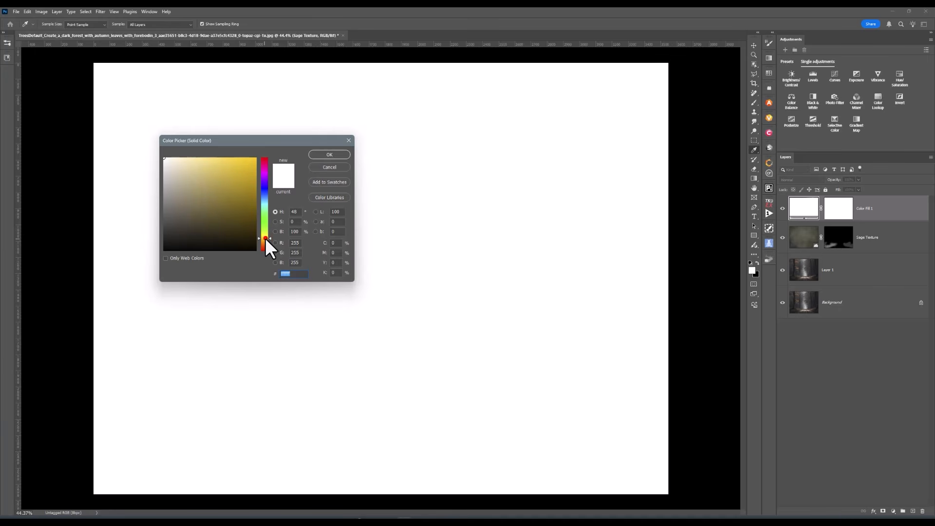
pyautogui.click(265, 238)
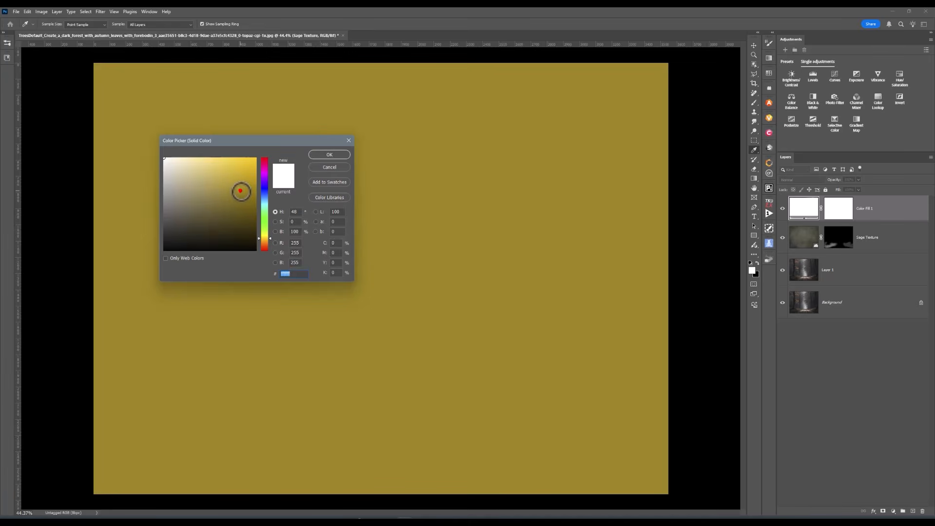
pyautogui.click(240, 190)
pyautogui.click(239, 175)
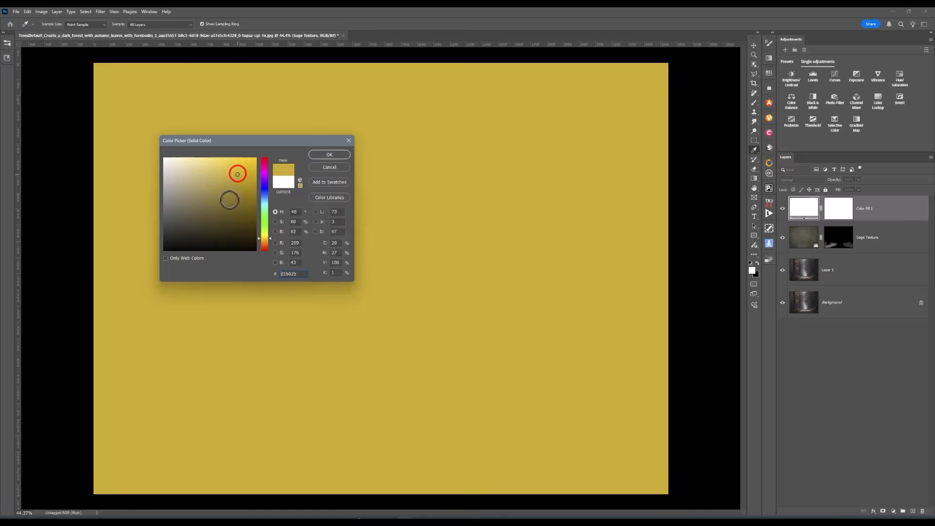
pyautogui.click(228, 200)
pyautogui.click(265, 241)
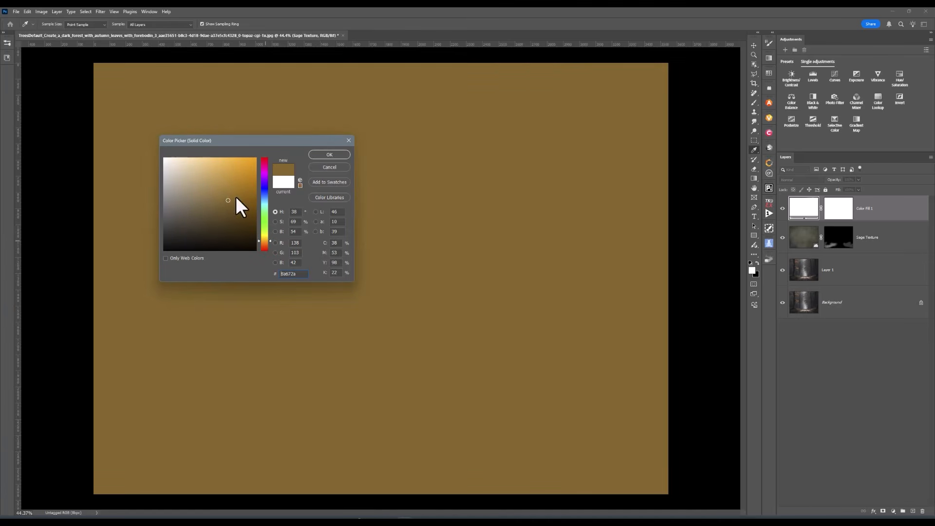
pyautogui.click(339, 155)
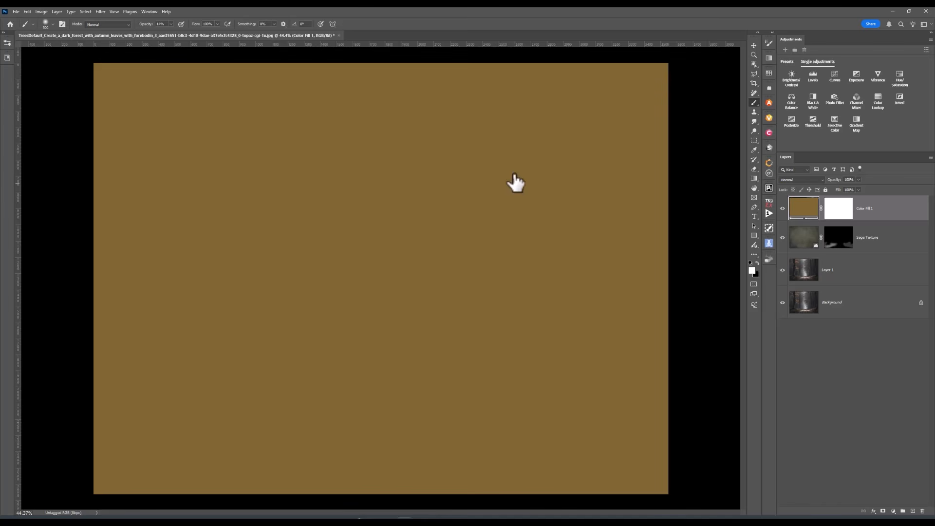
# Invert the Color Fill 1 mask to black and paint brown onto the left orange leaves at brush size 175
pyautogui.click(847, 217)
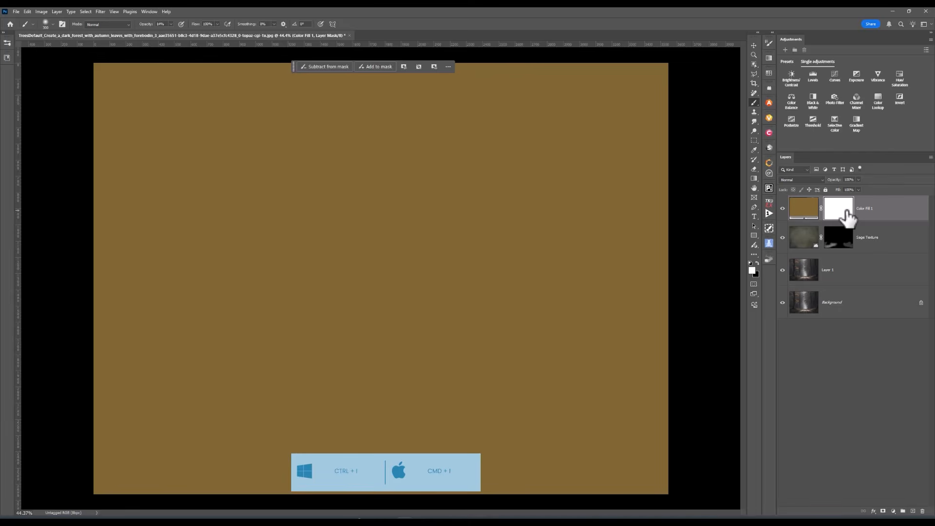
pyautogui.hotkey('ctrl', 'i')
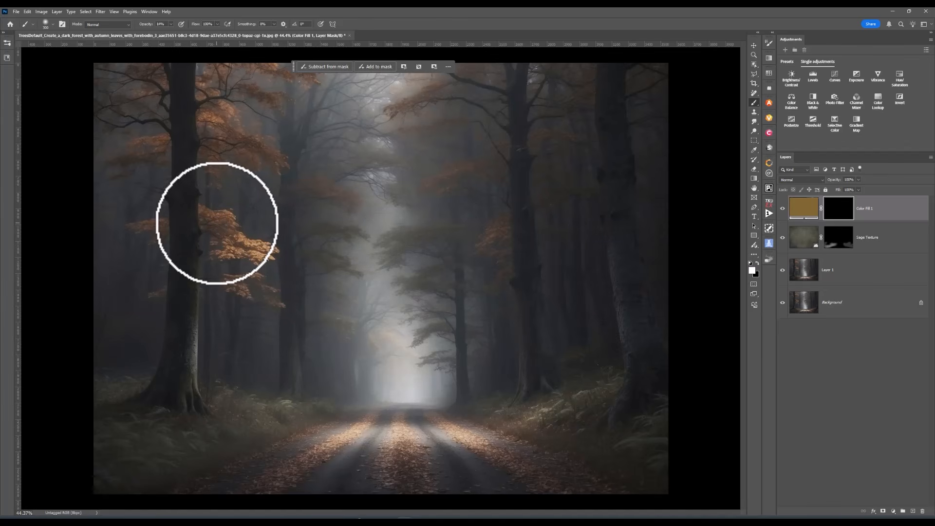
pyautogui.press('[')
pyautogui.press('[')
pyautogui.press('[')
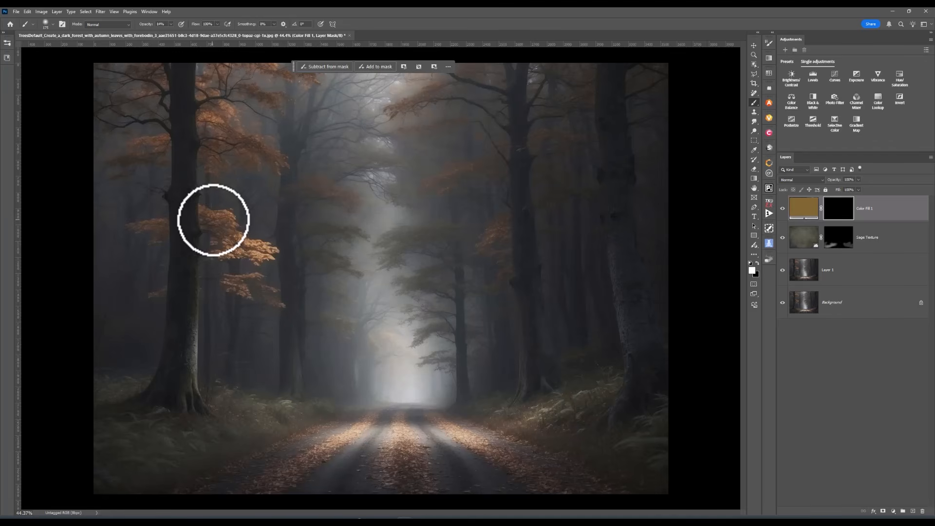
pyautogui.moveTo(215, 219)
pyautogui.mouseDown()
pyautogui.moveTo(232, 243)
pyautogui.moveTo(265, 250)
pyautogui.moveTo(233, 248)
pyautogui.moveTo(214, 223)
pyautogui.moveTo(229, 243)
pyautogui.moveTo(259, 250)
pyautogui.moveTo(214, 223)
pyautogui.moveTo(232, 246)
pyautogui.moveTo(219, 148)
pyautogui.mouseUp()
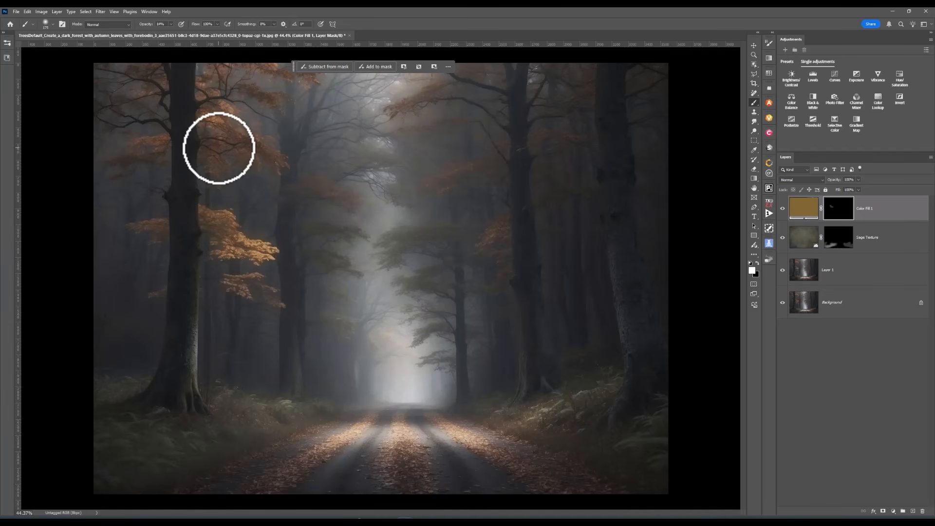
# At 33% brush opacity, tint the orange branch left of centre golden
pyautogui.click(171, 24)
pyautogui.click(178, 32)
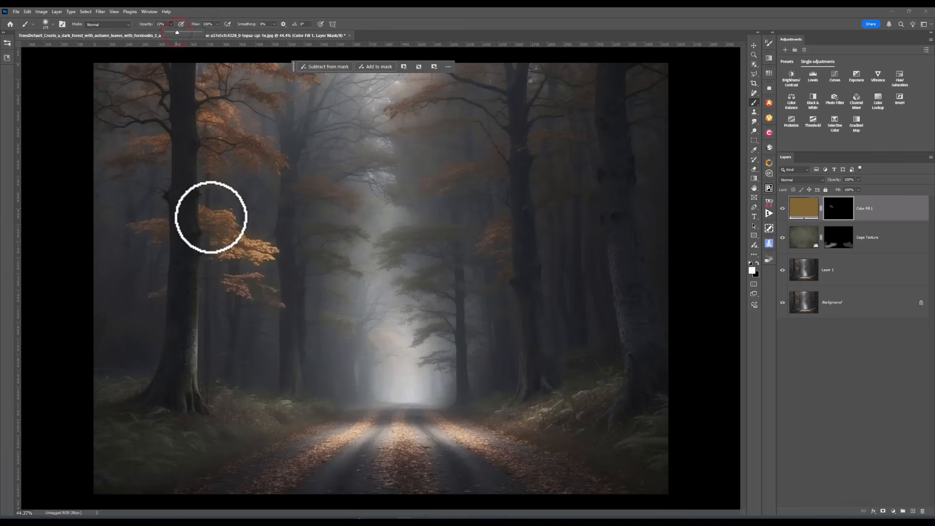
pyautogui.moveTo(211, 220); pyautogui.dragTo(241, 250)
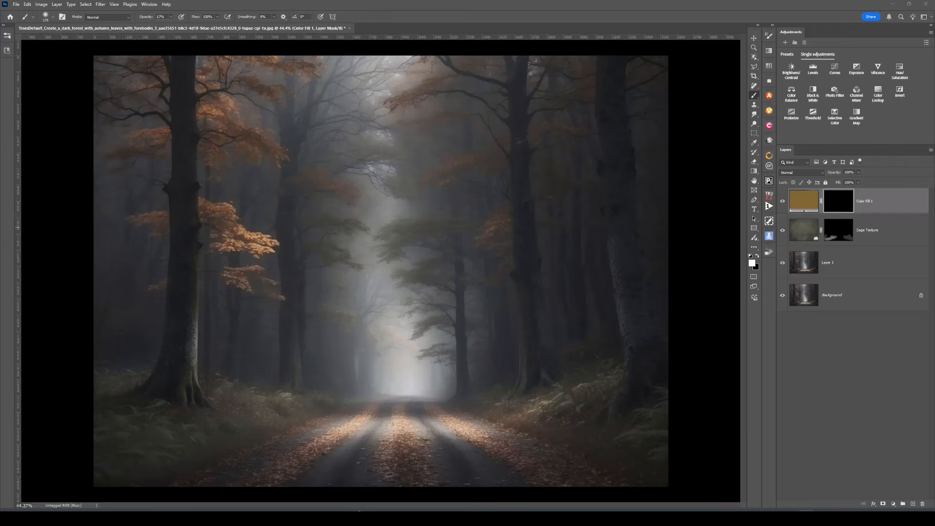
# Select the left tree's orange leaf cluster with Object Selection, paint the tint inside, then deselect
pyautogui.click(754, 57)
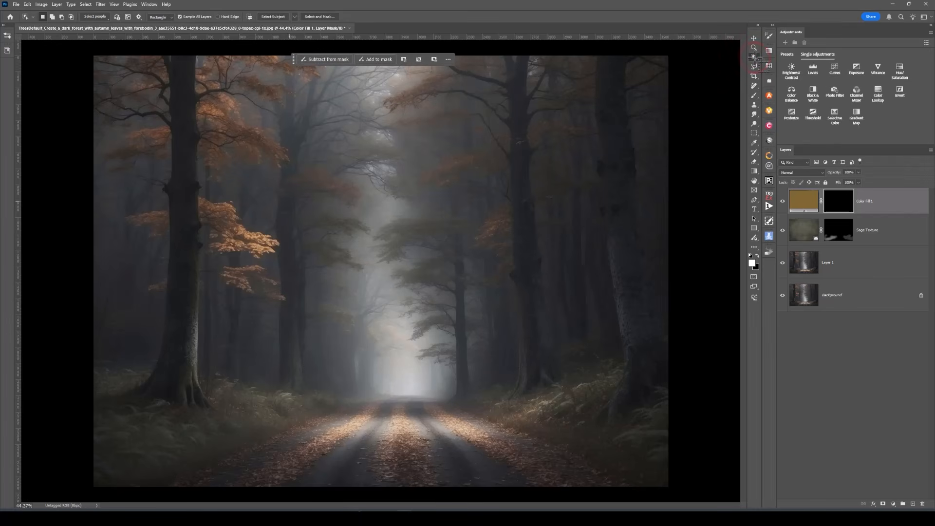
pyautogui.moveTo(197, 191); pyautogui.dragTo(287, 264)
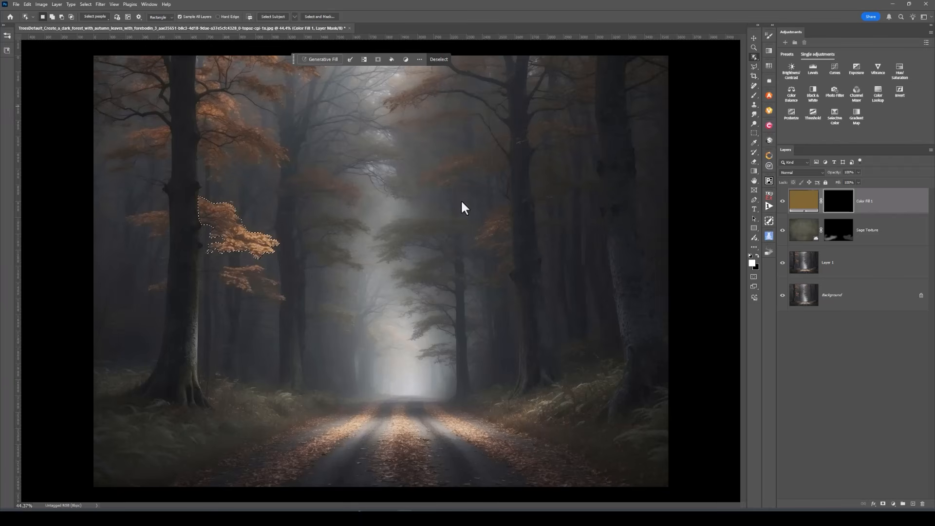
pyautogui.click(754, 95)
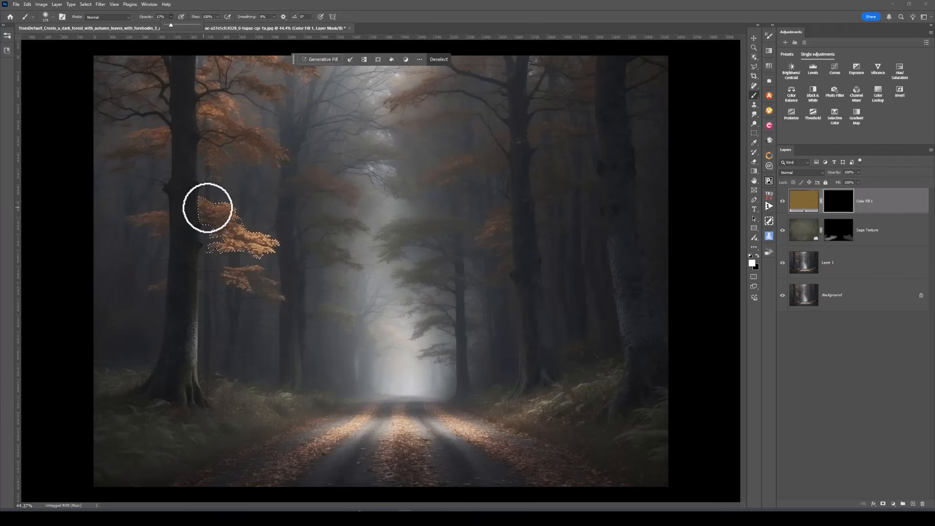
pyautogui.moveTo(203, 208)
pyautogui.mouseDown()
pyautogui.moveTo(259, 242)
pyautogui.moveTo(229, 250)
pyautogui.moveTo(211, 215)
pyautogui.moveTo(244, 242)
pyautogui.moveTo(266, 245)
pyautogui.moveTo(217, 213)
pyautogui.moveTo(276, 278)
pyautogui.mouseUp()
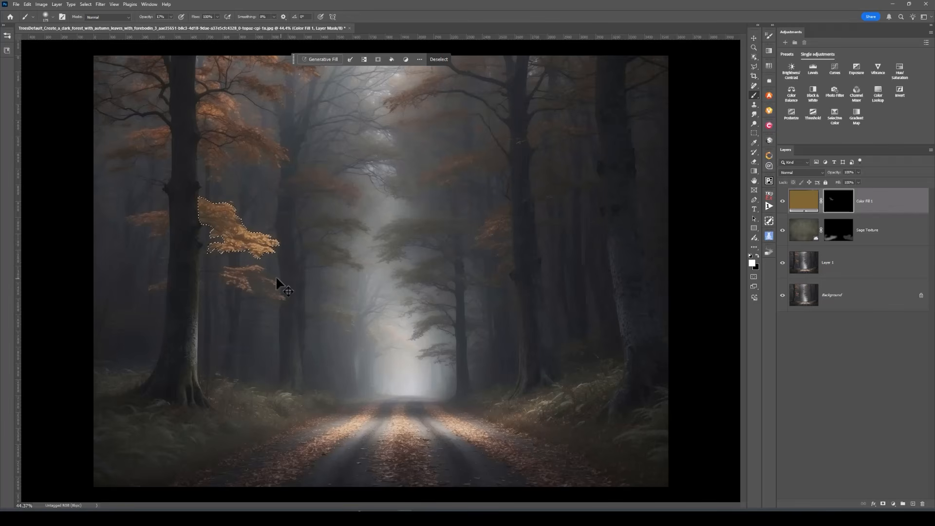
pyautogui.hotkey('ctrl', 'd')
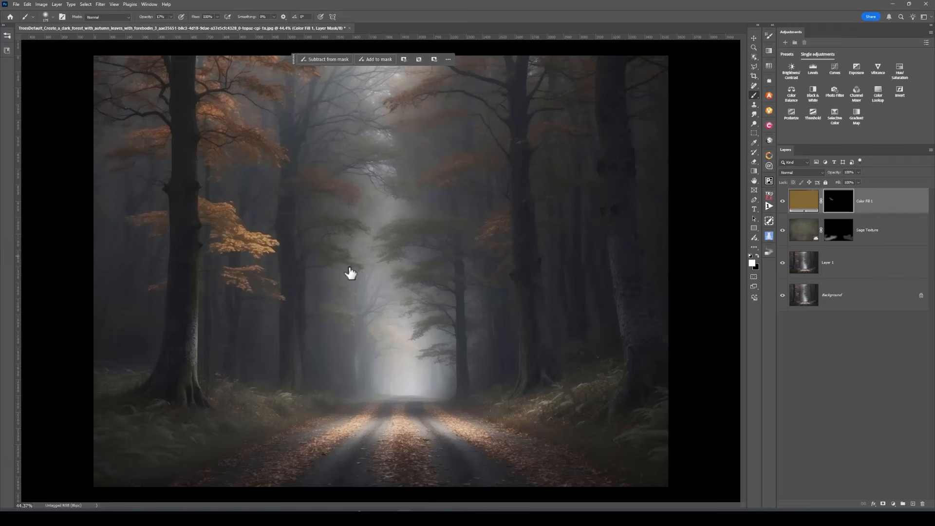
# Toggle Color Fill 1 off and on to compare, then tint the upper-left foliage
pyautogui.click(782, 201)
pyautogui.click(782, 202)
pyautogui.moveTo(245, 137)
pyautogui.mouseDown()
pyautogui.moveTo(266, 151)
pyautogui.moveTo(245, 142)
pyautogui.mouseUp()
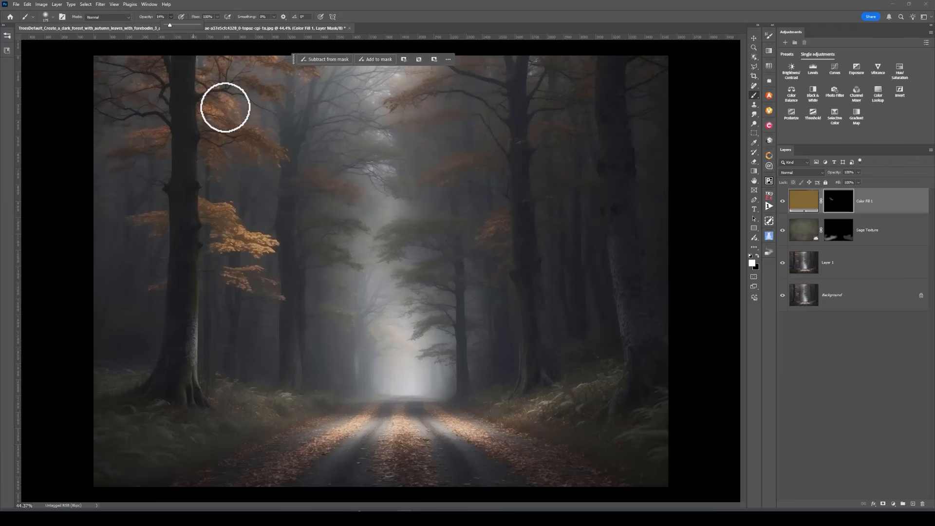
# At 14% opacity, tint the upper-left foliage and both sides of the left trunk
pyautogui.click(224, 107)
pyautogui.moveTo(232, 114)
pyautogui.mouseDown()
pyautogui.moveTo(218, 115)
pyautogui.moveTo(259, 146)
pyautogui.moveTo(247, 148)
pyautogui.moveTo(232, 130)
pyautogui.moveTo(215, 157)
pyautogui.moveTo(275, 152)
pyautogui.moveTo(242, 148)
pyautogui.mouseUp()
pyautogui.click(275, 153)
pyautogui.moveTo(161, 137)
pyautogui.mouseDown()
pyautogui.moveTo(132, 149)
pyautogui.moveTo(150, 149)
pyautogui.mouseUp()
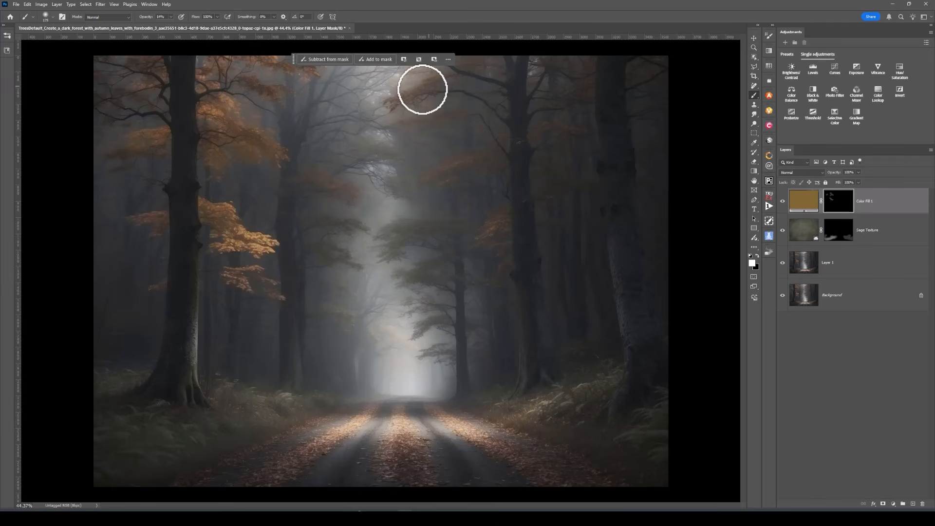
# At brush size 90, tint foliage at top centre, right of centre, upper left and beside the left trunk
pyautogui.press('[')
pyautogui.press('[')
pyautogui.press('[')
pyautogui.press('[')
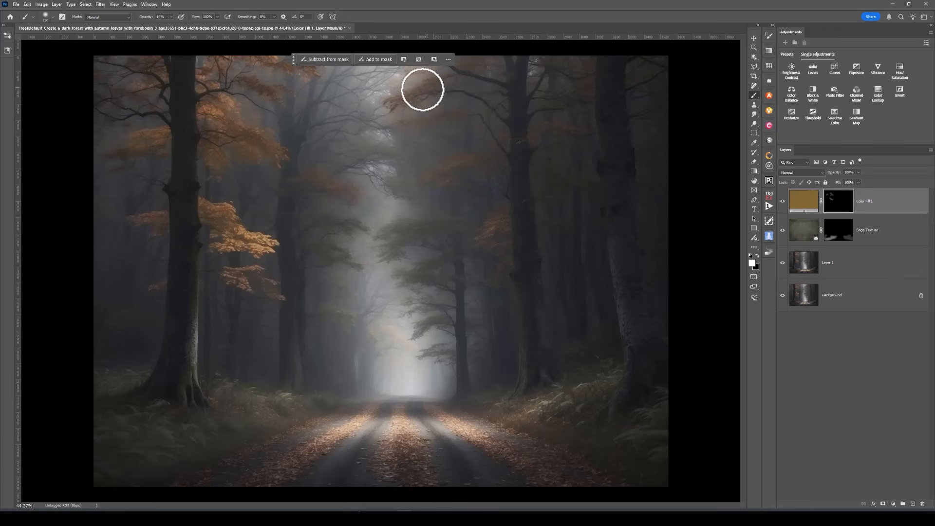
pyautogui.moveTo(418, 93)
pyautogui.mouseDown()
pyautogui.moveTo(390, 102)
pyautogui.moveTo(408, 102)
pyautogui.moveTo(433, 82)
pyautogui.moveTo(398, 102)
pyautogui.mouseUp()
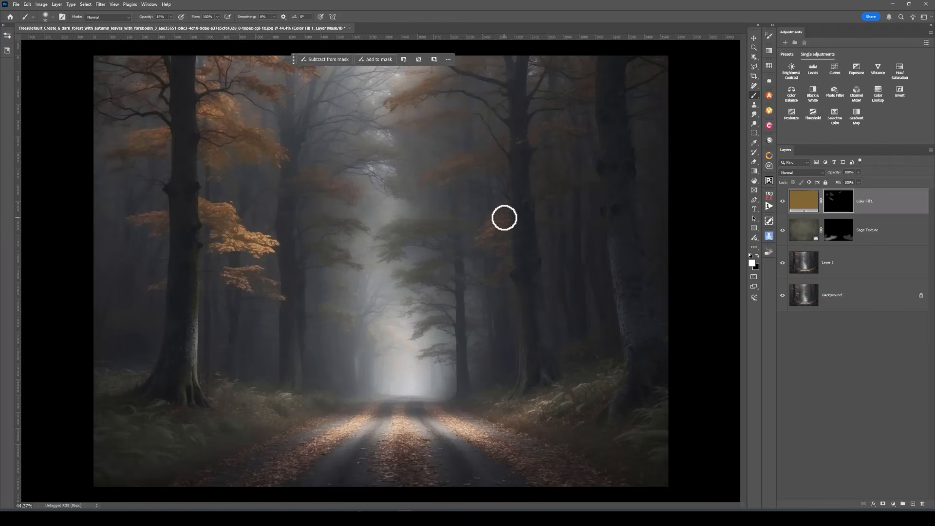
pyautogui.moveTo(504, 218)
pyautogui.mouseDown()
pyautogui.moveTo(483, 239)
pyautogui.moveTo(502, 229)
pyautogui.moveTo(483, 237)
pyautogui.moveTo(505, 249)
pyautogui.moveTo(494, 245)
pyautogui.moveTo(502, 221)
pyautogui.moveTo(481, 245)
pyautogui.moveTo(501, 216)
pyautogui.moveTo(504, 250)
pyautogui.mouseUp()
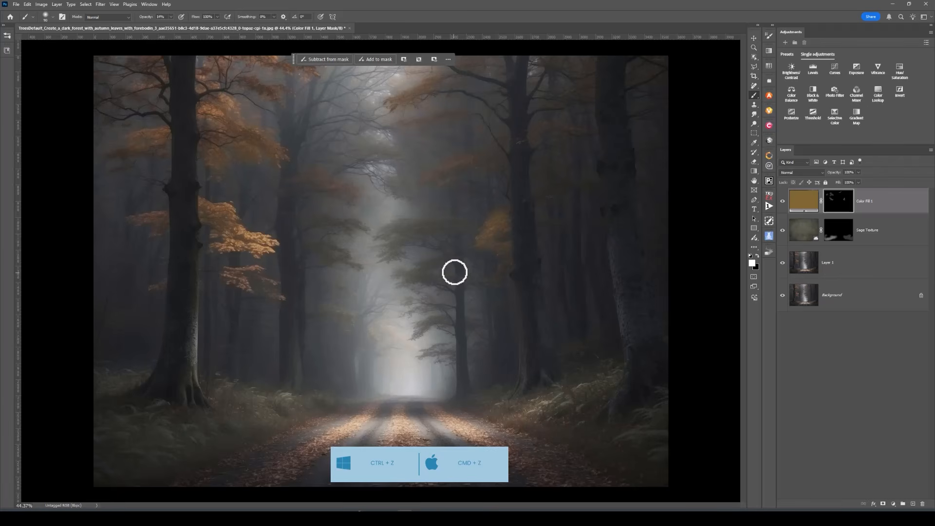
pyautogui.click(171, 16)
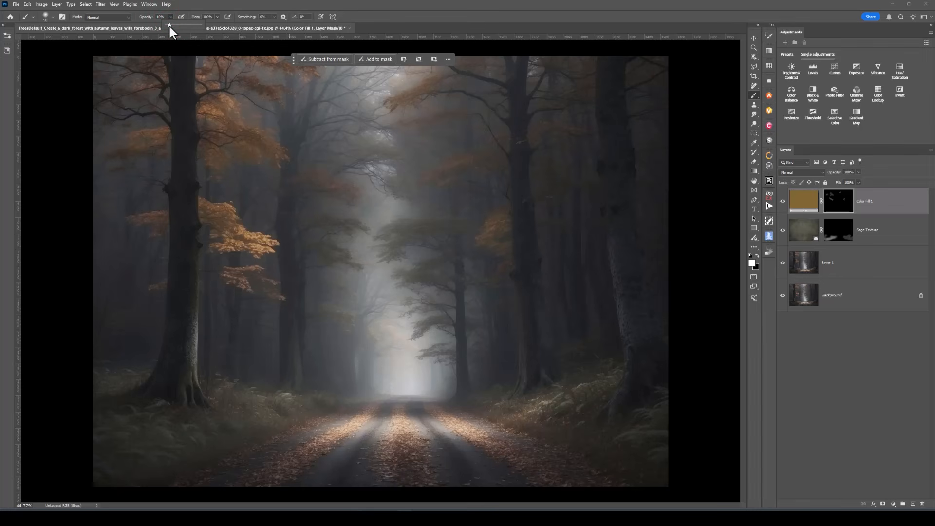
pyautogui.moveTo(499, 213)
pyautogui.mouseDown()
pyautogui.moveTo(486, 242)
pyautogui.moveTo(503, 247)
pyautogui.moveTo(500, 271)
pyautogui.mouseUp()
pyautogui.moveTo(279, 92)
pyautogui.mouseDown()
pyautogui.moveTo(207, 69)
pyautogui.moveTo(213, 87)
pyautogui.moveTo(213, 77)
pyautogui.mouseUp()
pyautogui.scroll(-1, 17, 373)
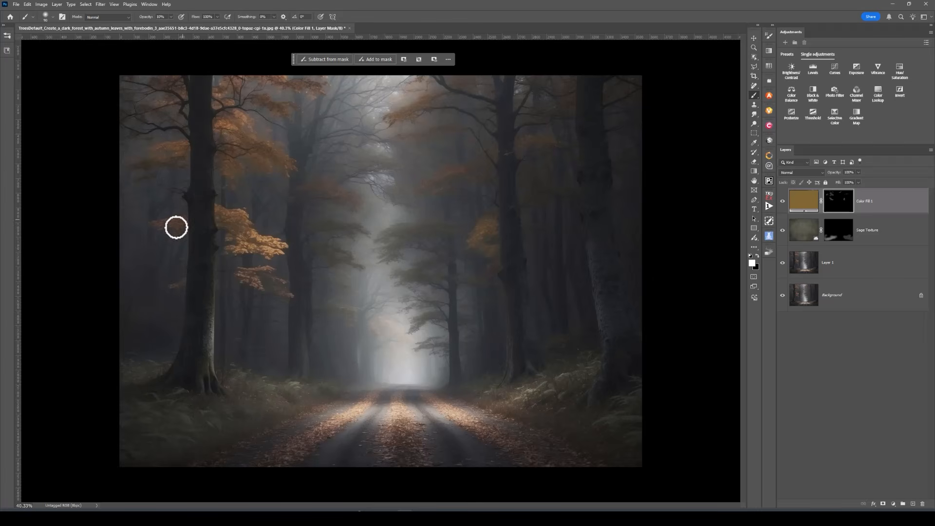
pyautogui.click(185, 222)
pyautogui.moveTo(185, 222); pyautogui.dragTo(160, 225)
# Toggle Color Fill 1 to compare and retint the orange leaves right of centre
pyautogui.click(783, 201)
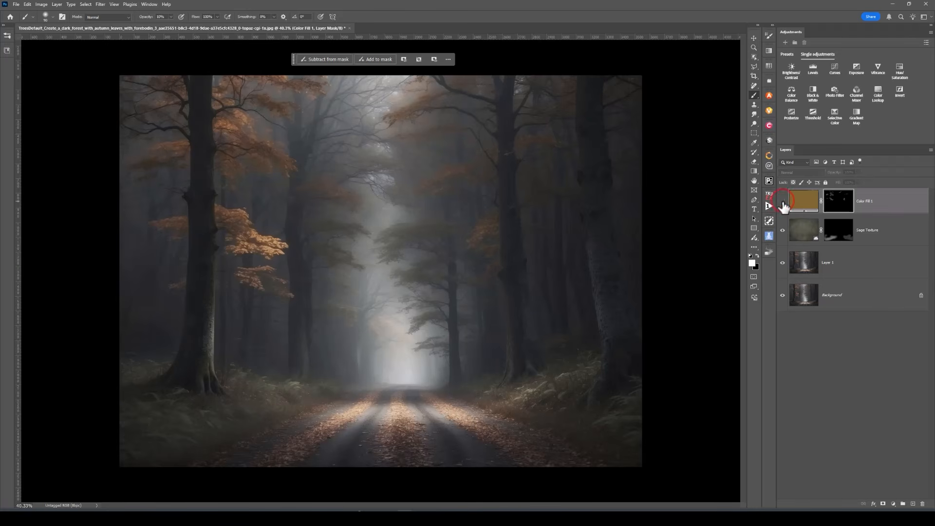
pyautogui.click(782, 202)
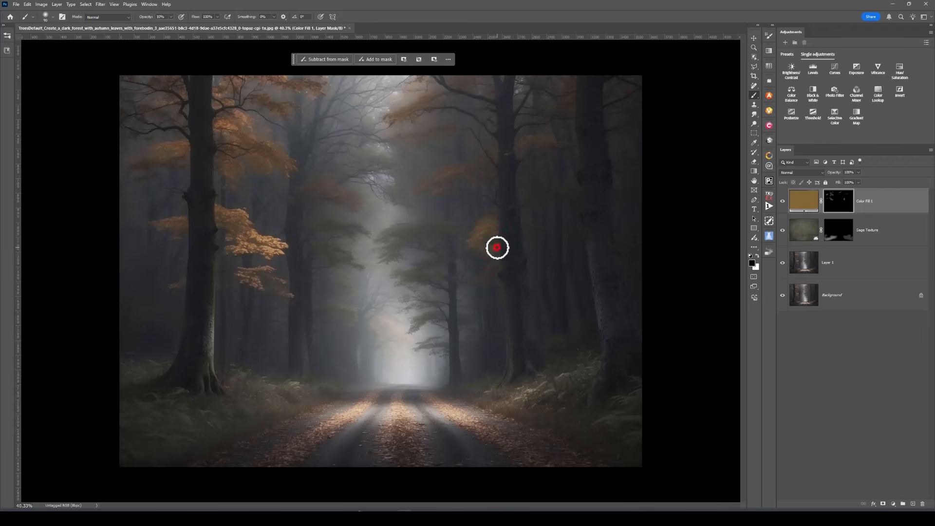
pyautogui.moveTo(497, 248)
pyautogui.mouseDown()
pyautogui.moveTo(476, 254)
pyautogui.moveTo(493, 250)
pyautogui.mouseUp()
# At 73% opacity, paint black on the mask to remove golden tint from leaves right of centre
pyautogui.click(171, 17)
pyautogui.click(191, 25)
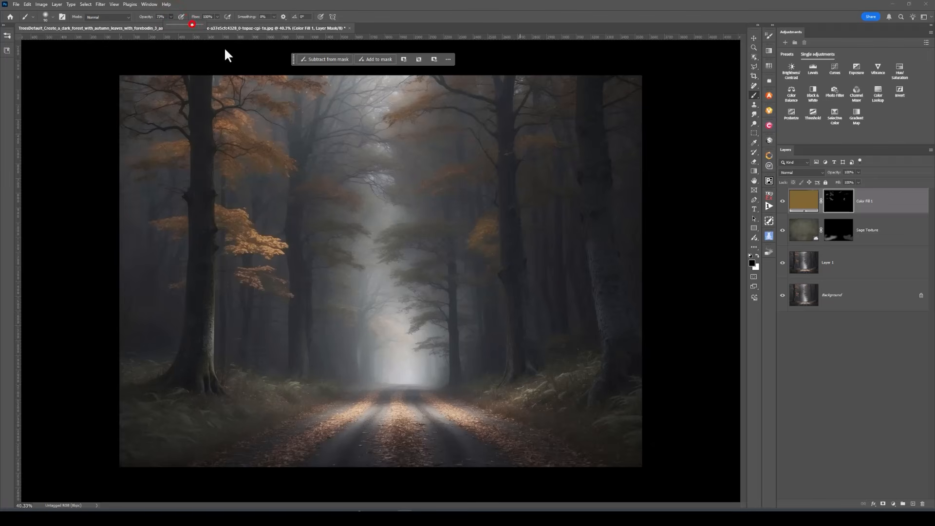
pyautogui.click(496, 248)
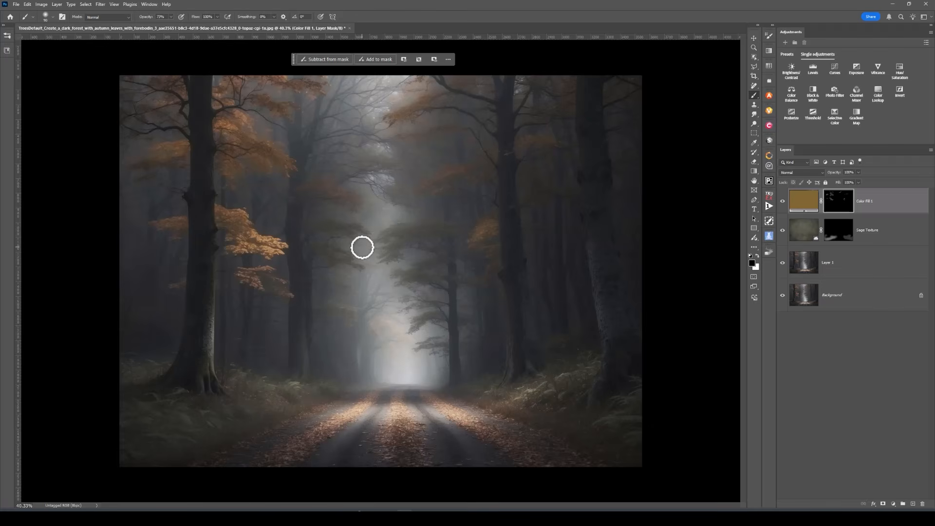
pyautogui.click(783, 202)
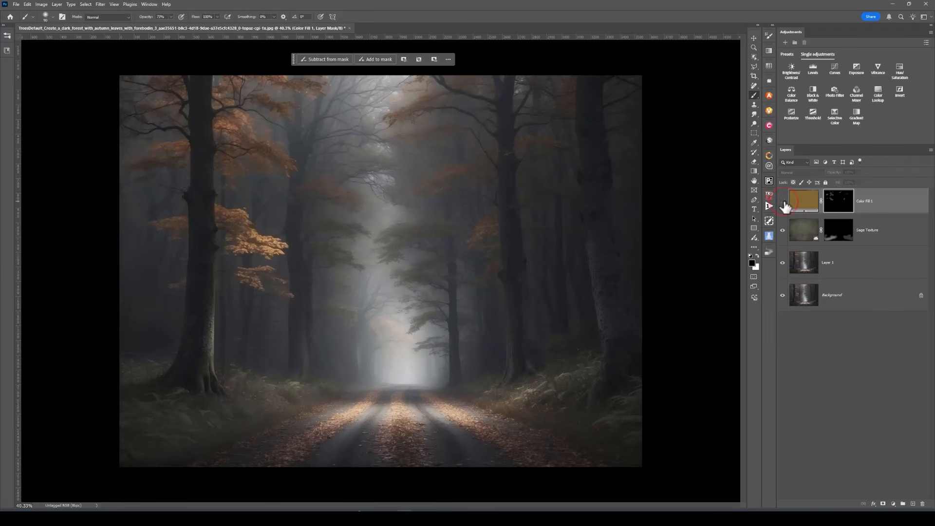
pyautogui.click(782, 202)
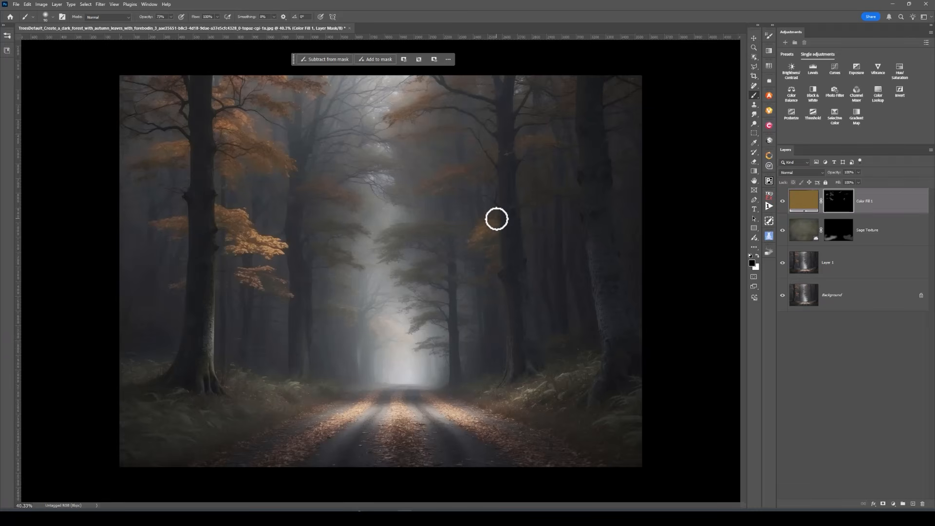
pyautogui.moveTo(497, 219)
pyautogui.mouseDown()
pyautogui.moveTo(481, 224)
pyautogui.moveTo(479, 244)
pyautogui.moveTo(495, 249)
pyautogui.moveTo(474, 235)
pyautogui.moveTo(483, 234)
pyautogui.mouseUp()
pyautogui.scroll(-1, 206, 416)
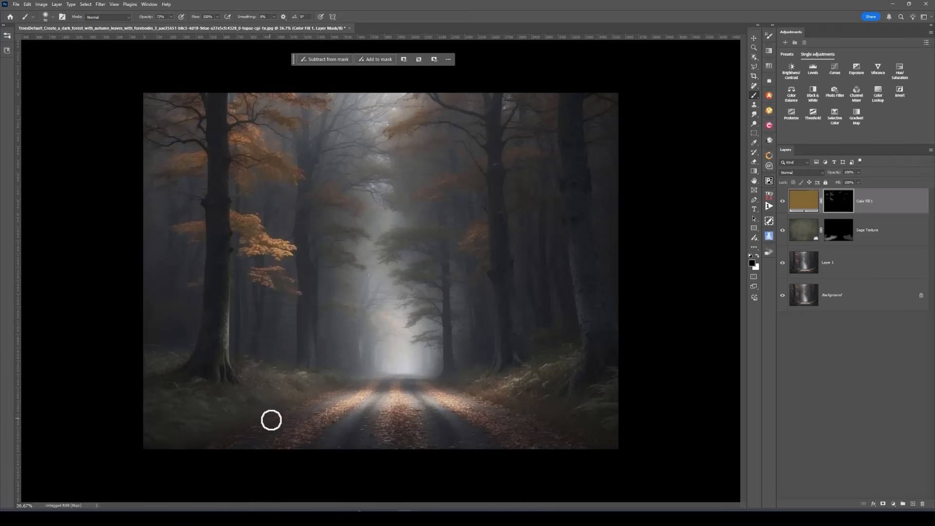
pyautogui.scroll(2, 271, 419)
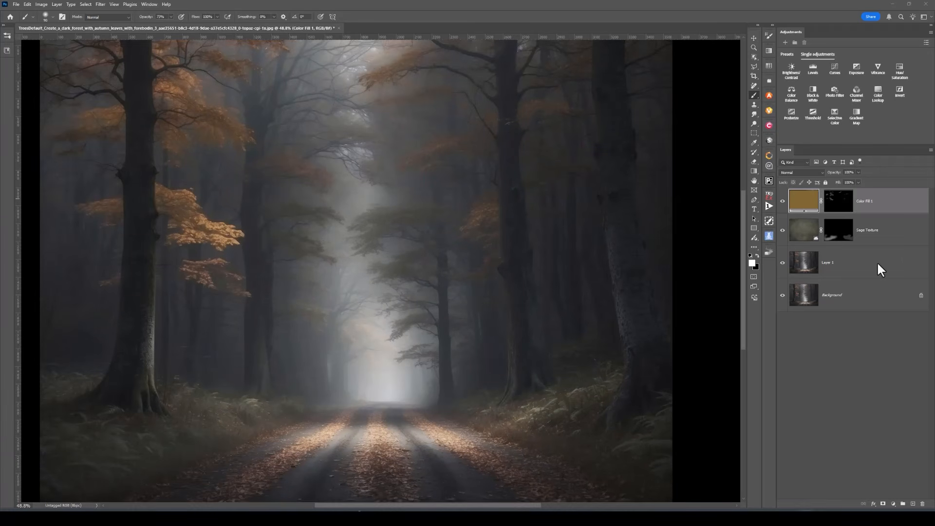
# Add a Solid Color fill layer in dark warm grey #34312b (RGB 52, 49, 45)
pyautogui.click(893, 504)
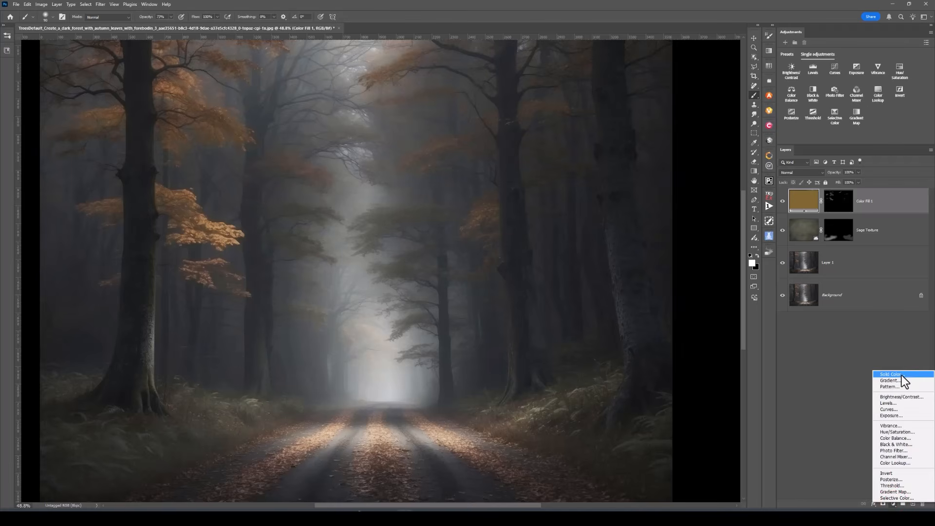
pyautogui.click(901, 374)
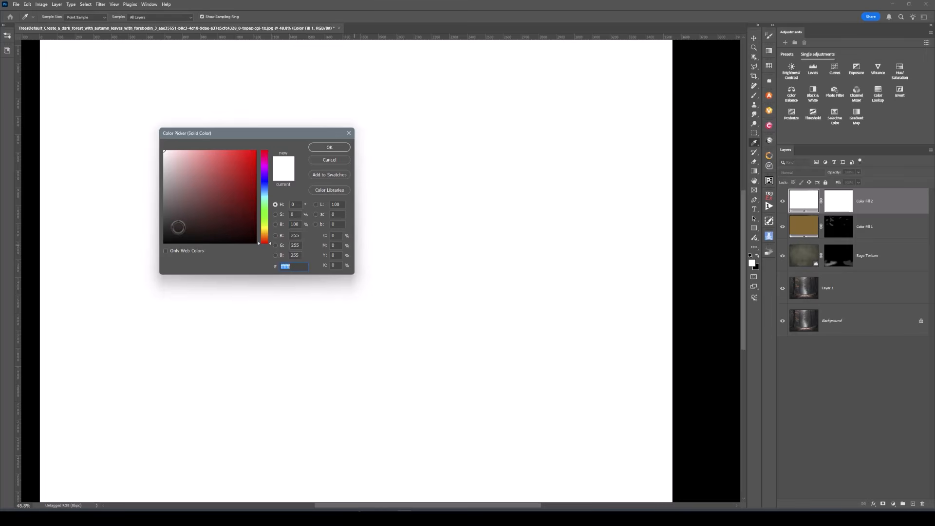
pyautogui.moveTo(177, 227)
pyautogui.mouseDown()
pyautogui.moveTo(178, 215)
pyautogui.moveTo(181, 227)
pyautogui.mouseUp()
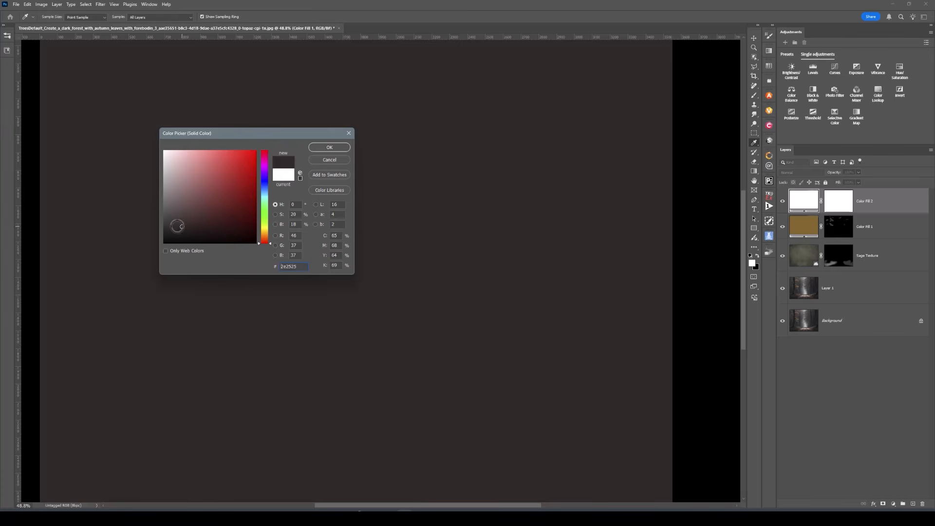
pyautogui.click(177, 226)
pyautogui.click(188, 230)
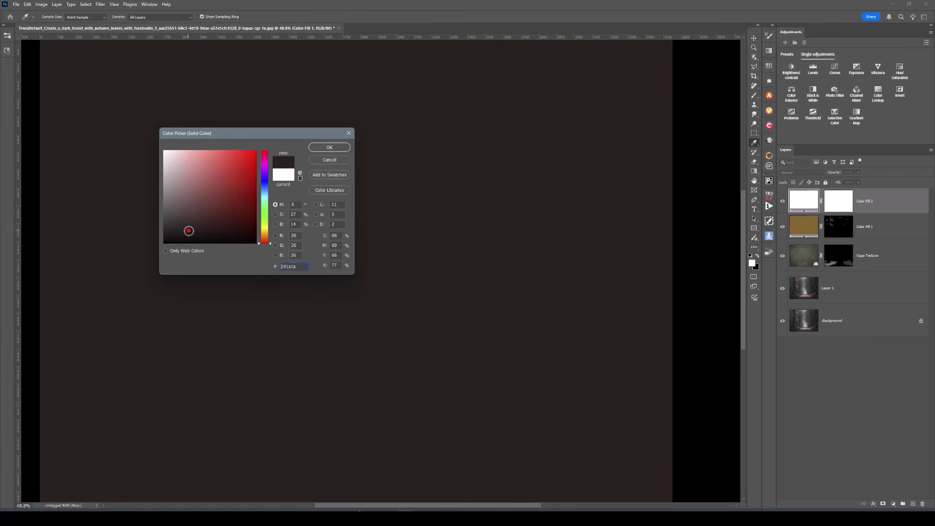
pyautogui.click(195, 234)
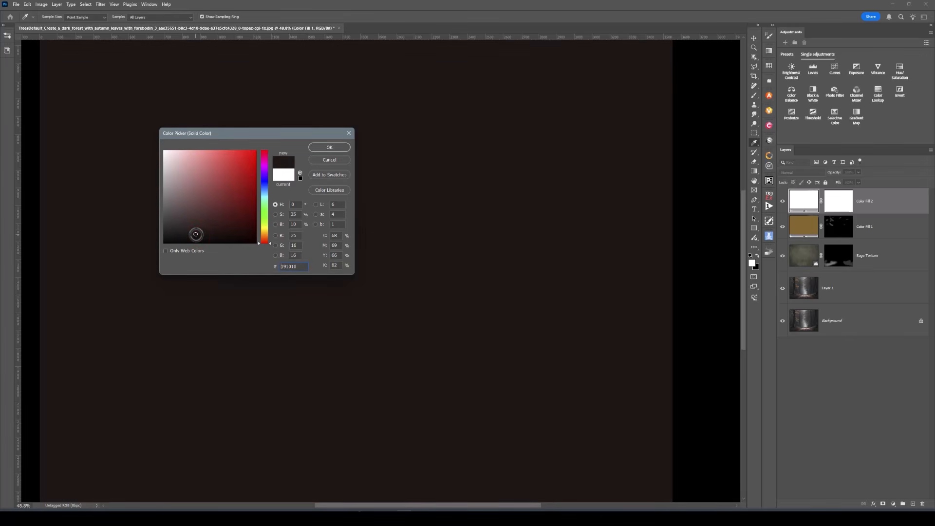
pyautogui.click(265, 233)
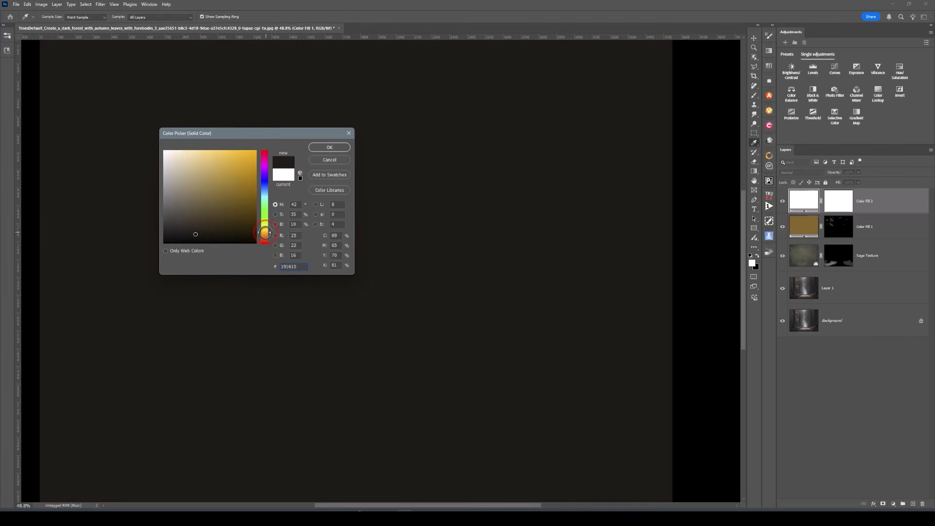
pyautogui.click(175, 226)
pyautogui.click(173, 222)
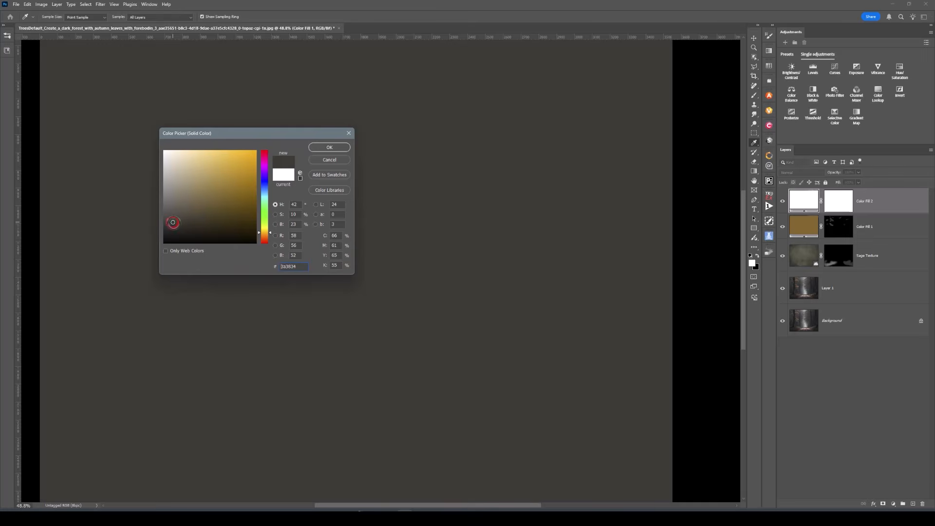
pyautogui.click(181, 235)
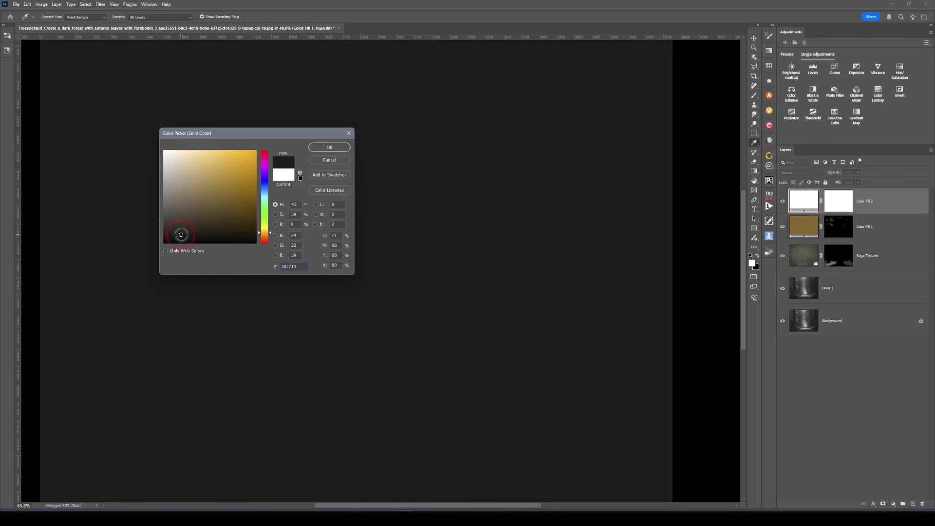
pyautogui.click(181, 230)
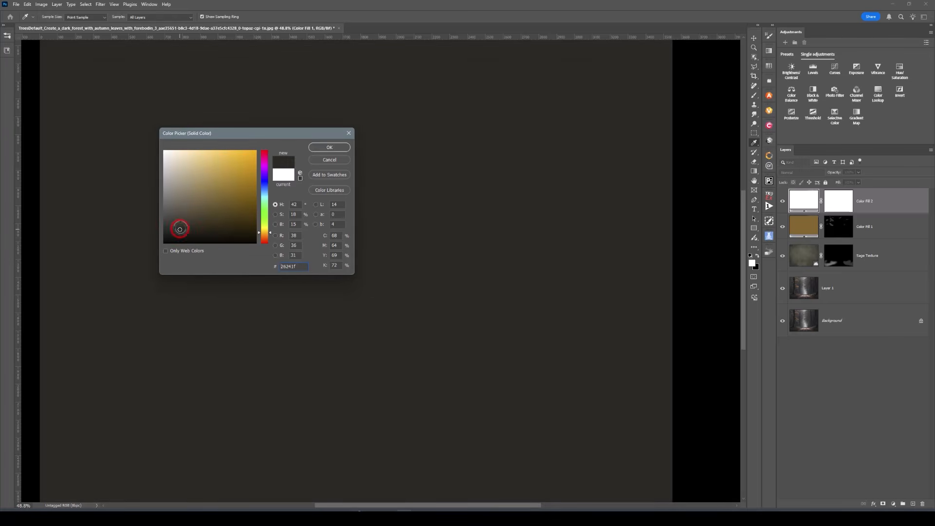
pyautogui.click(179, 224)
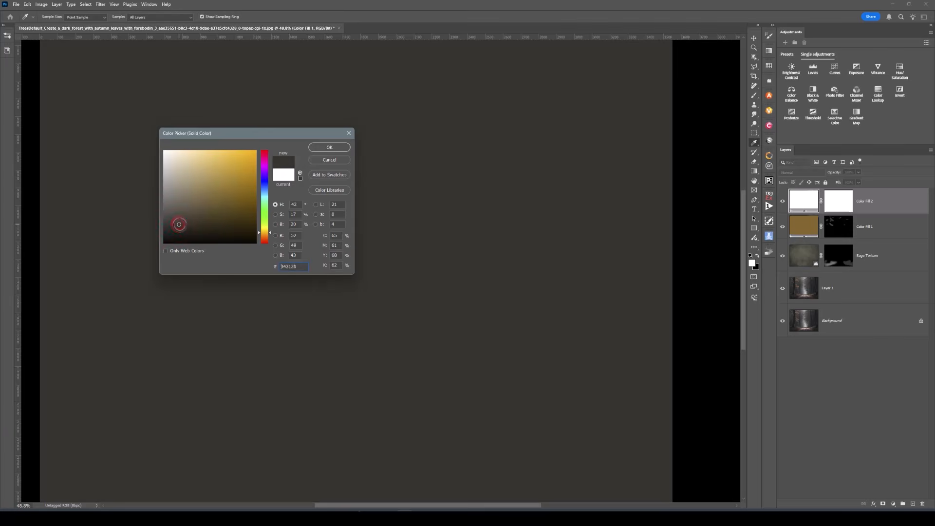
pyautogui.click(341, 148)
# Invert Color Fill 2's layer mask to black so the dark fill is hidden
pyautogui.press('b')
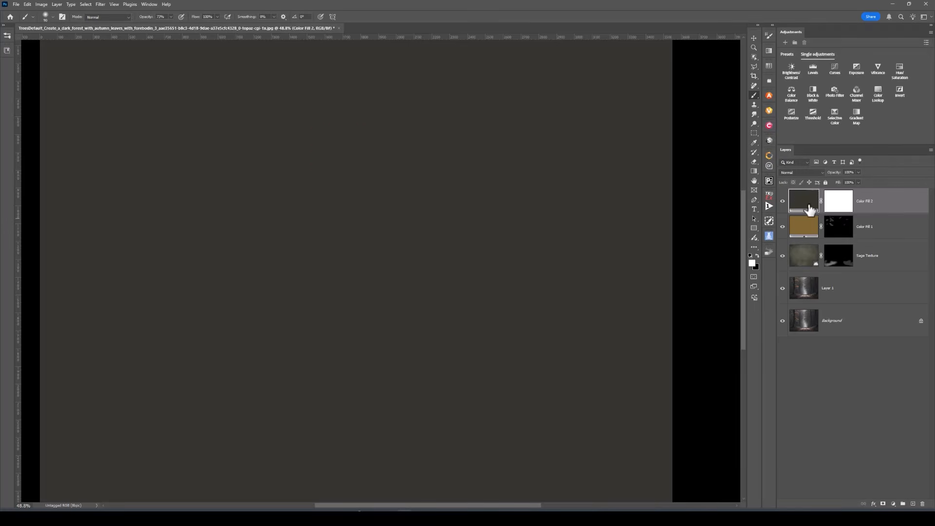
pyautogui.click(839, 204)
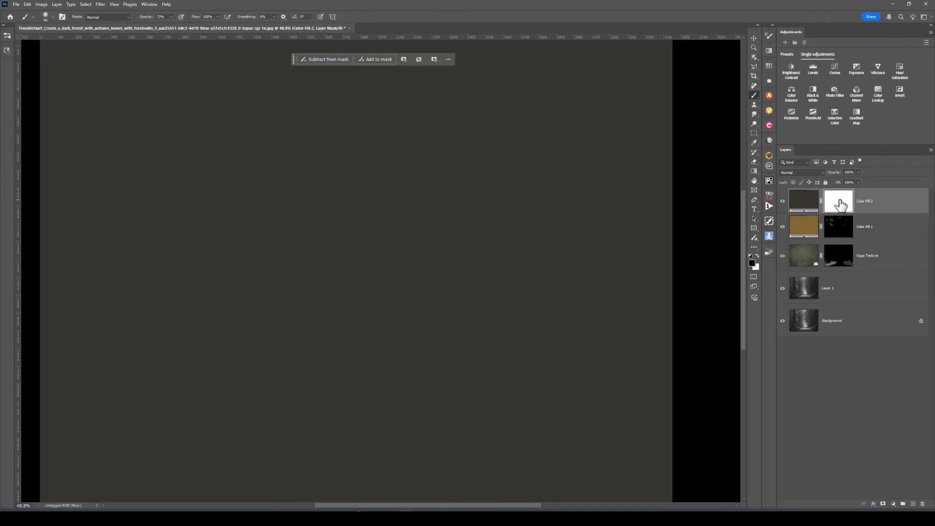
pyautogui.hotkey('ctrl', 'i')
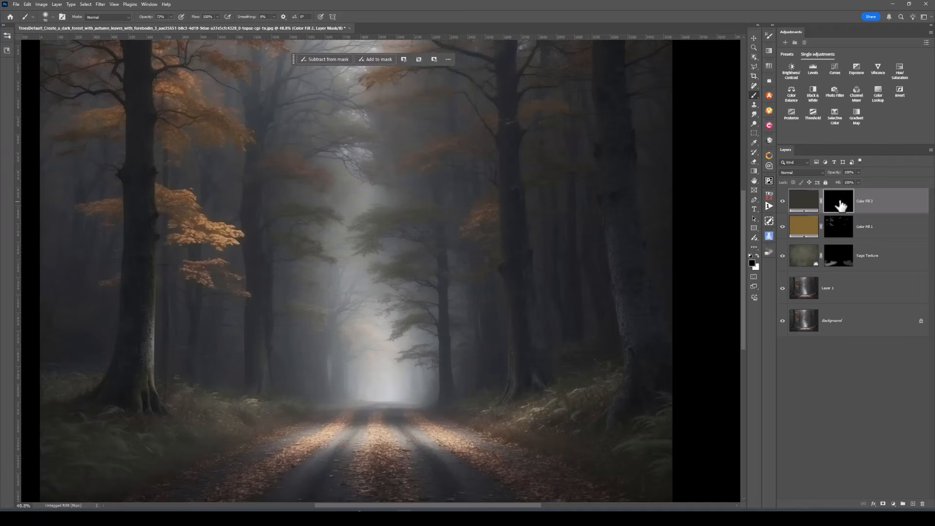
# Set up a white Brush at 8% opacity and enlarge it
pyautogui.click(757, 255)
pyautogui.click(754, 93)
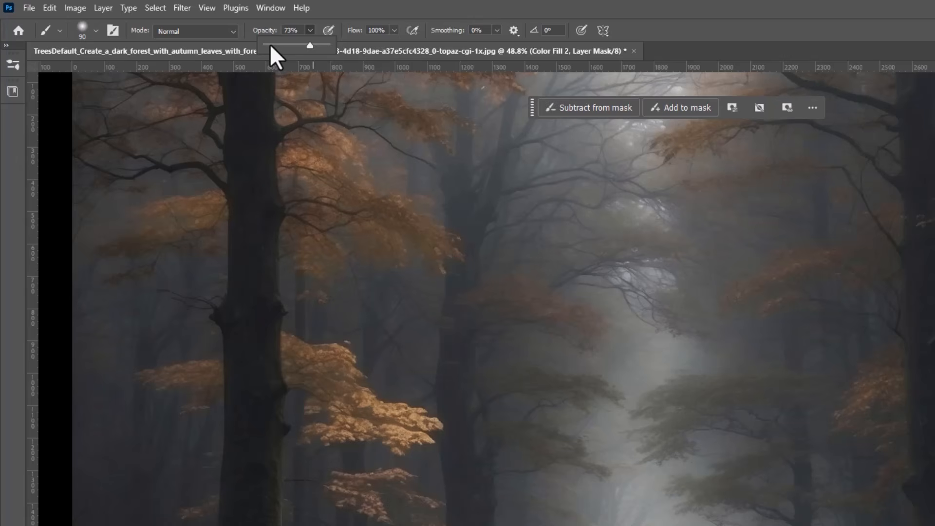
pyautogui.click(270, 43)
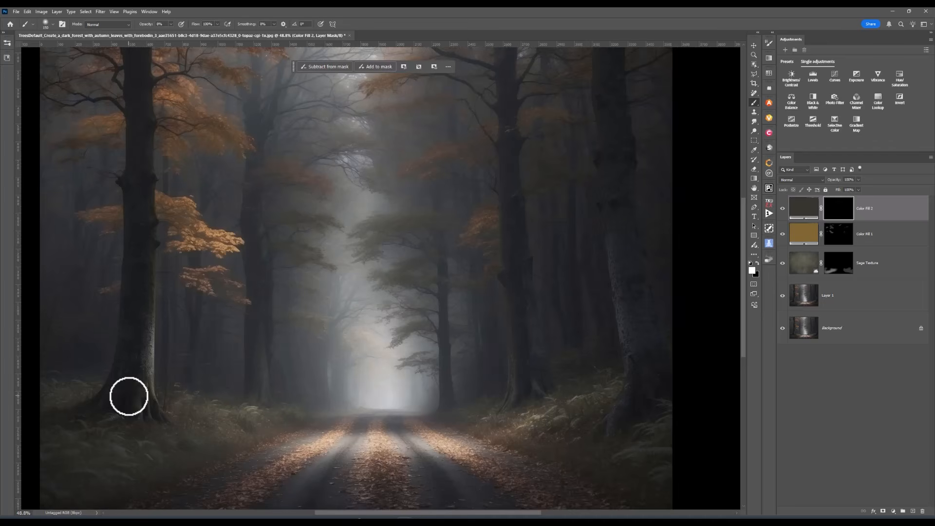
pyautogui.press(']')
pyautogui.press(']')
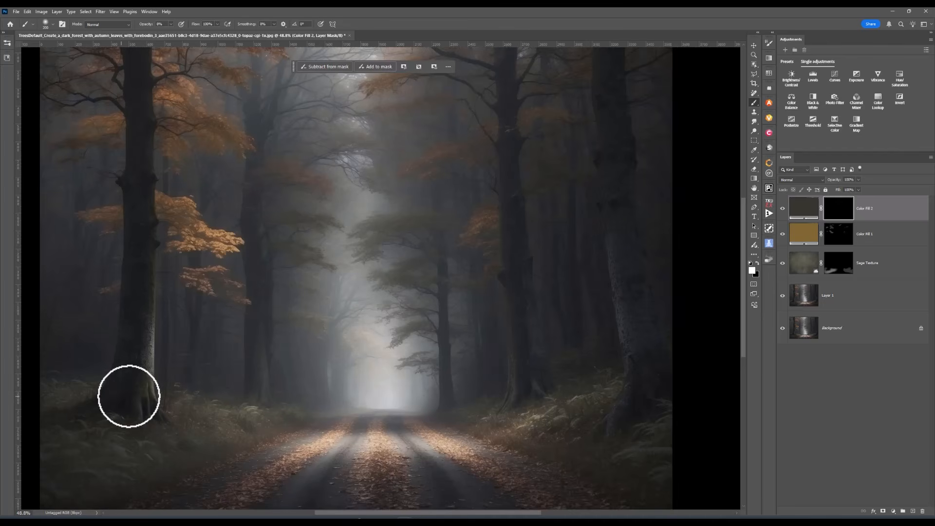
# Paint white on Color Fill 2's mask up the left and right trunks to darken them
pyautogui.moveTo(122, 395)
pyautogui.mouseDown()
pyautogui.moveTo(141, 255)
pyautogui.moveTo(136, 59)
pyautogui.moveTo(136, 78)
pyautogui.mouseUp()
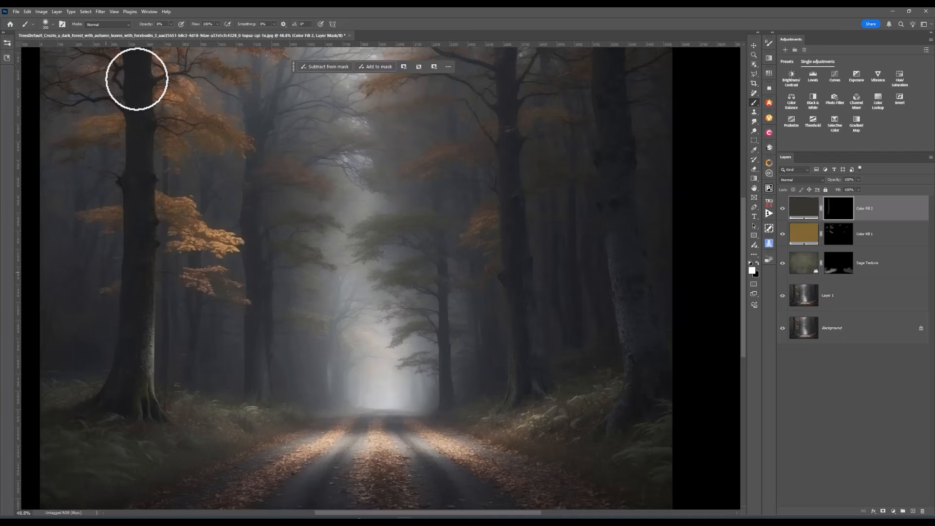
pyautogui.moveTo(138, 387); pyautogui.dragTo(139, 315)
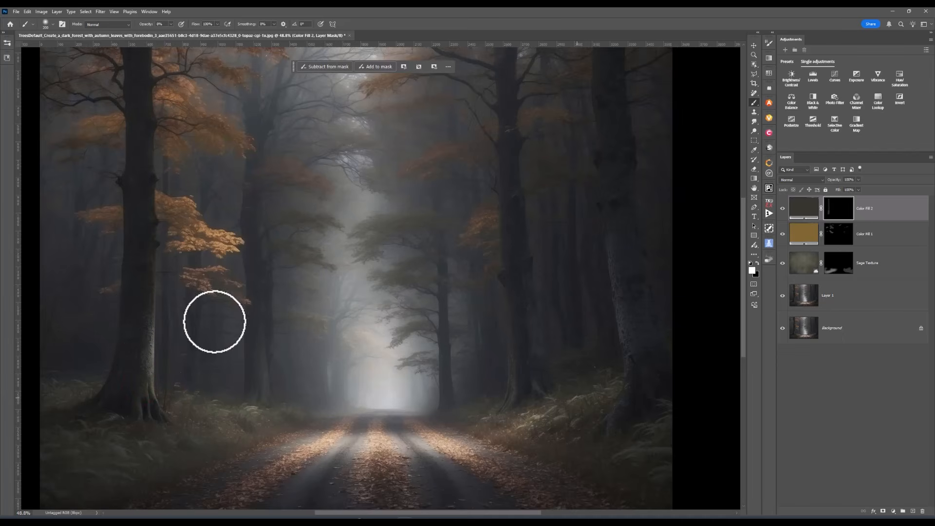
pyautogui.moveTo(641, 359)
pyautogui.mouseDown()
pyautogui.moveTo(615, 237)
pyautogui.moveTo(610, 59)
pyautogui.mouseUp()
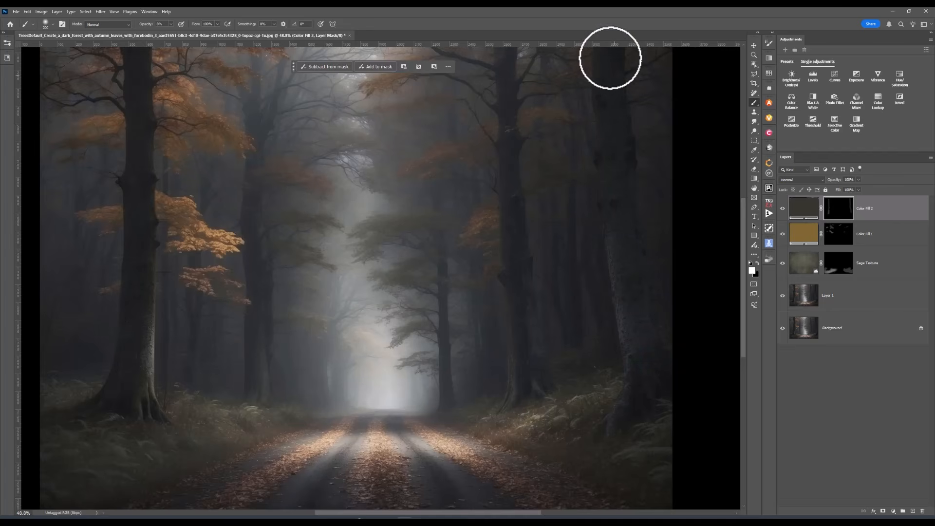
pyautogui.moveTo(630, 408); pyautogui.dragTo(638, 367)
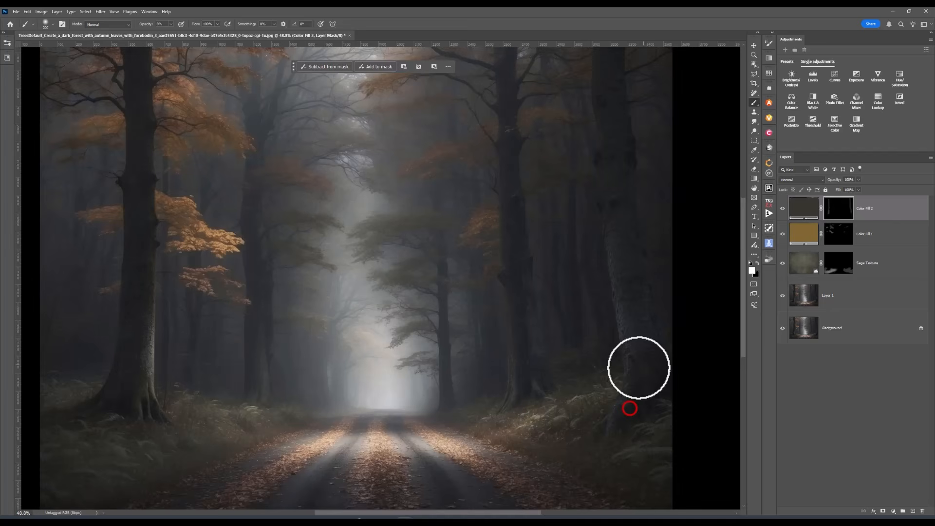
pyautogui.click(782, 209)
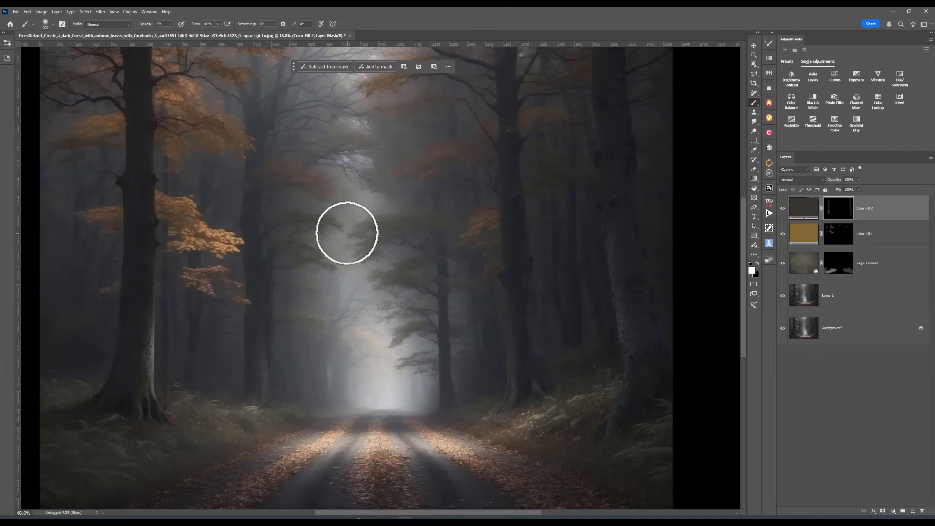
# Raise brush opacity to 25% and paint the dark fill up both trunks again
pyautogui.click(171, 24)
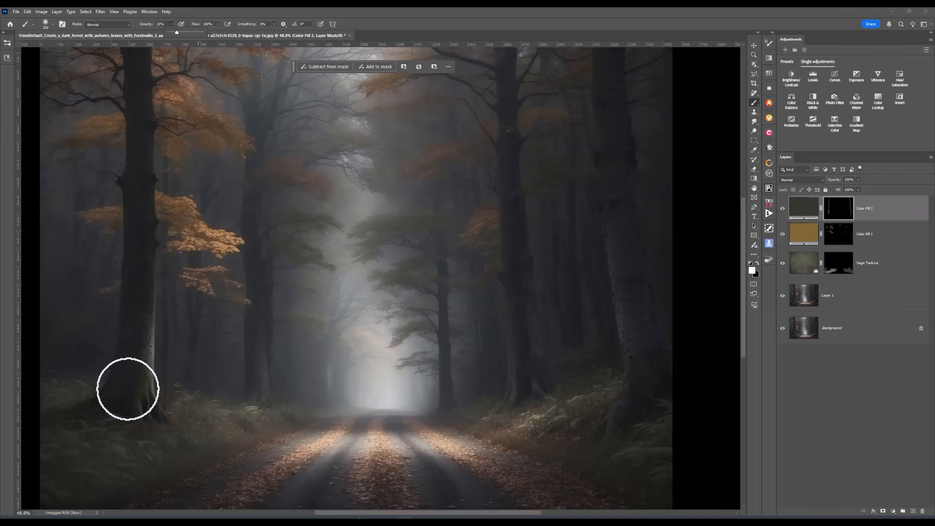
pyautogui.moveTo(128, 388)
pyautogui.mouseDown()
pyautogui.moveTo(143, 257)
pyautogui.moveTo(134, 58)
pyautogui.mouseUp()
pyautogui.moveTo(638, 371)
pyautogui.mouseDown()
pyautogui.moveTo(603, 134)
pyautogui.moveTo(602, 67)
pyautogui.mouseUp()
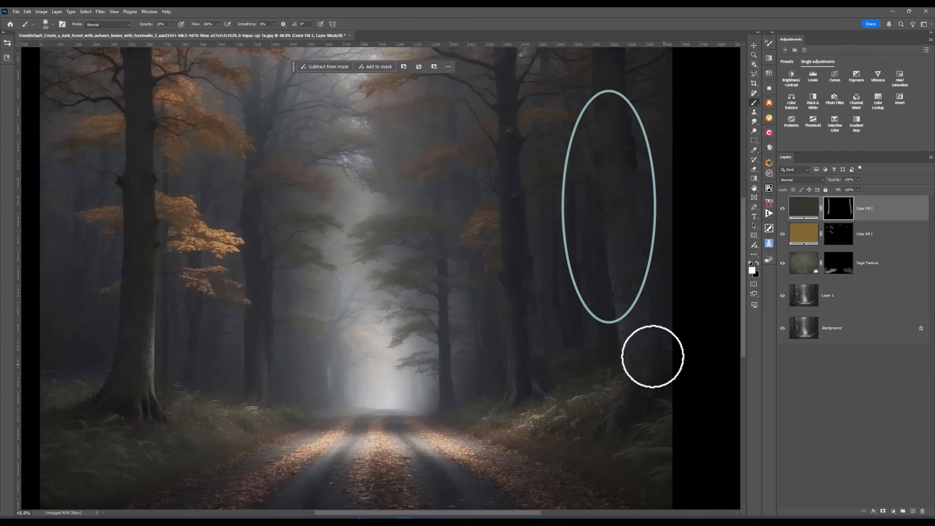
# Compare with and without Color Fill 2, then paint black on a trunk to pull back some darkening
pyautogui.click(783, 209)
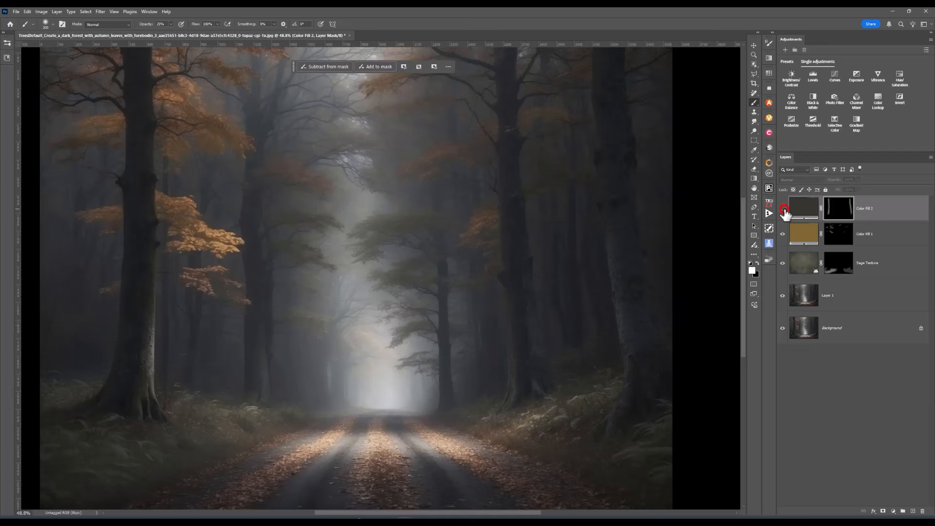
pyautogui.click(783, 210)
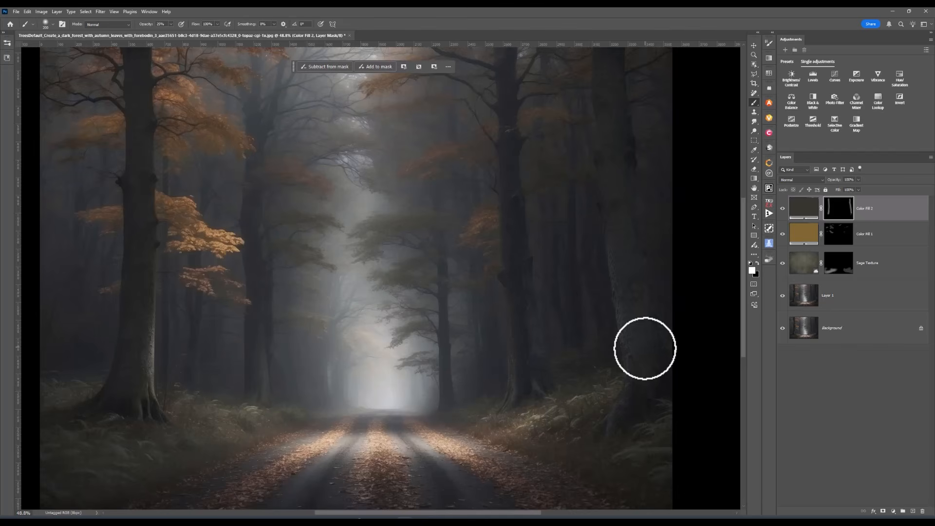
pyautogui.click(757, 262)
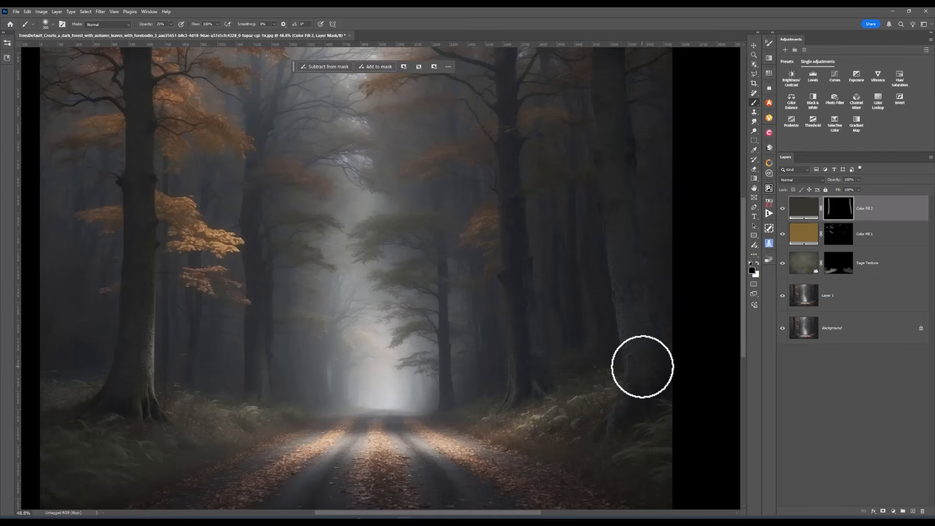
pyautogui.click(642, 366)
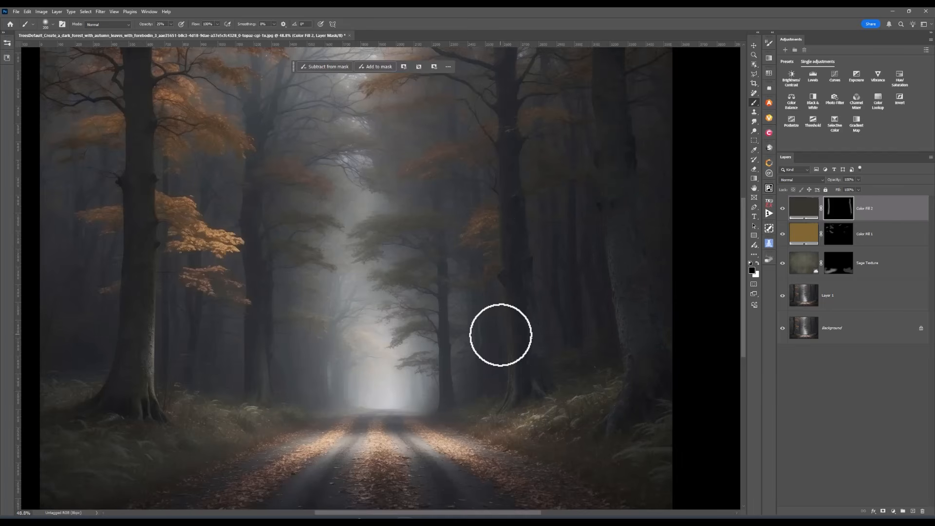
# Toggle Color Fill 2 to check its effect, then select Color Fill 1's layer mask
pyautogui.click(783, 208)
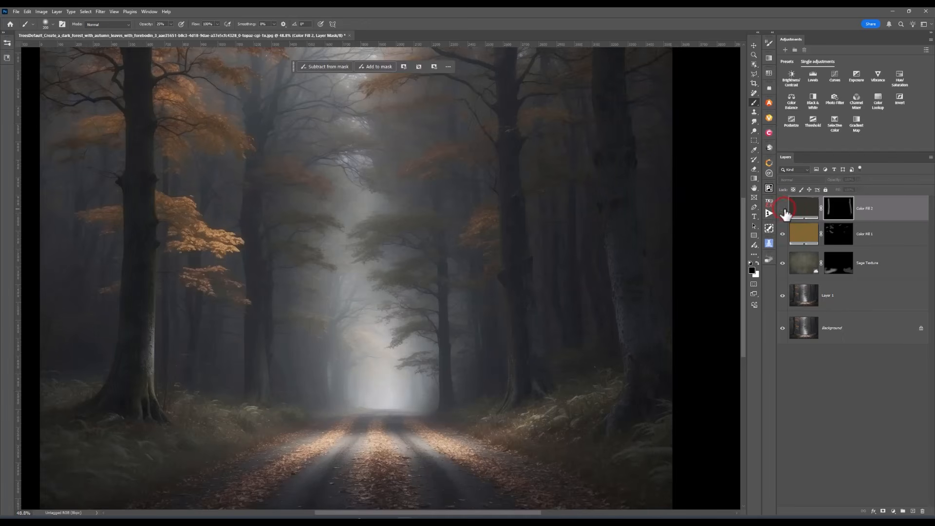
pyautogui.click(783, 208)
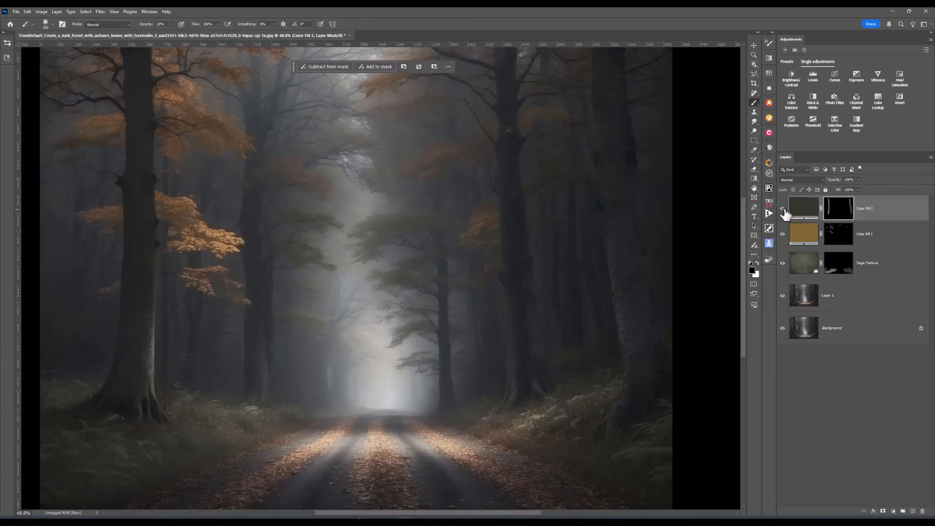
pyautogui.click(784, 210)
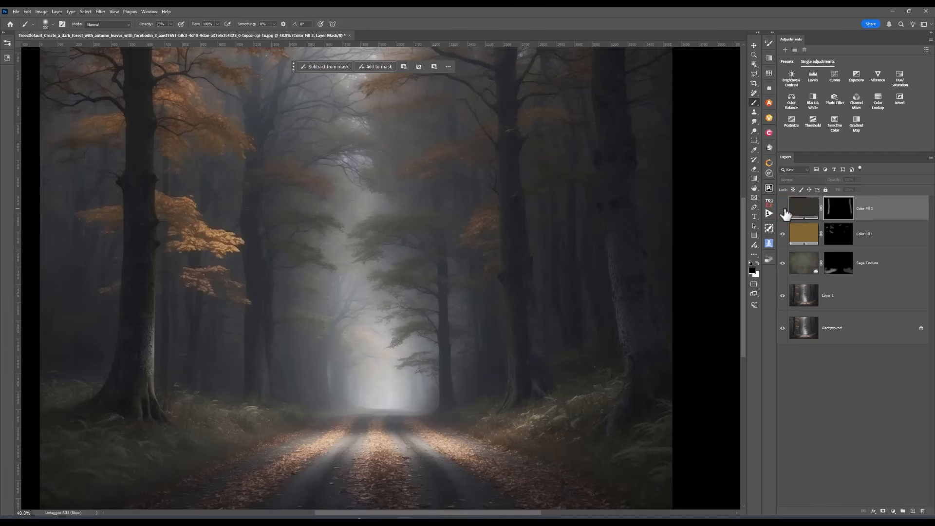
pyautogui.click(783, 208)
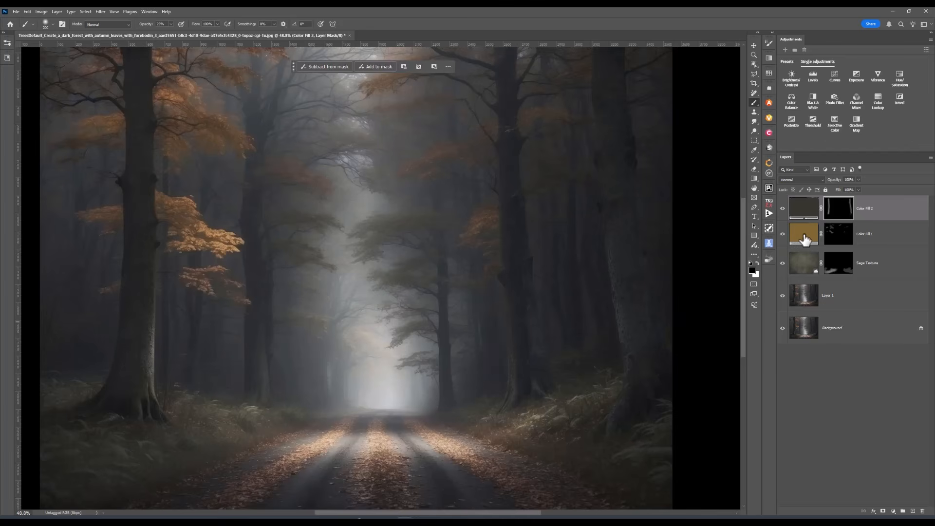
pyautogui.click(838, 237)
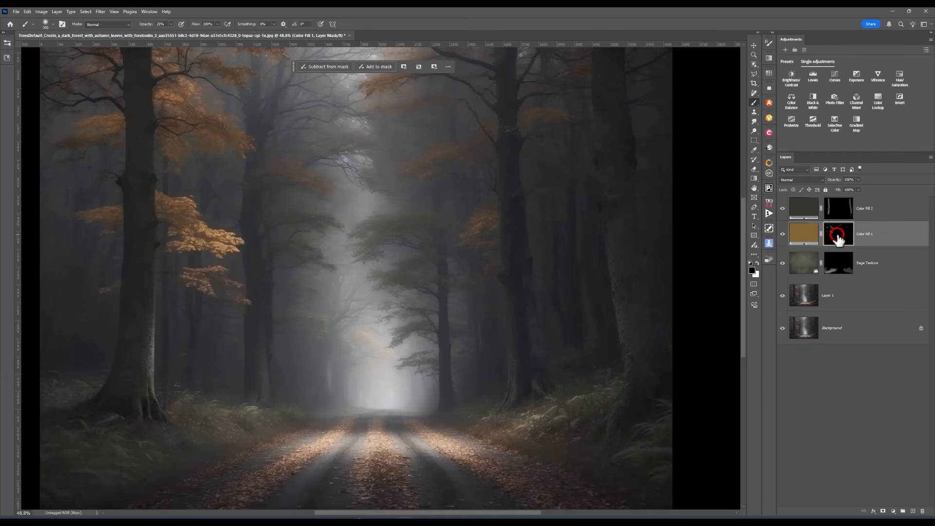
# With a white brush shrunk to 100, tint the fallen leaves on the road golden
pyautogui.click(757, 263)
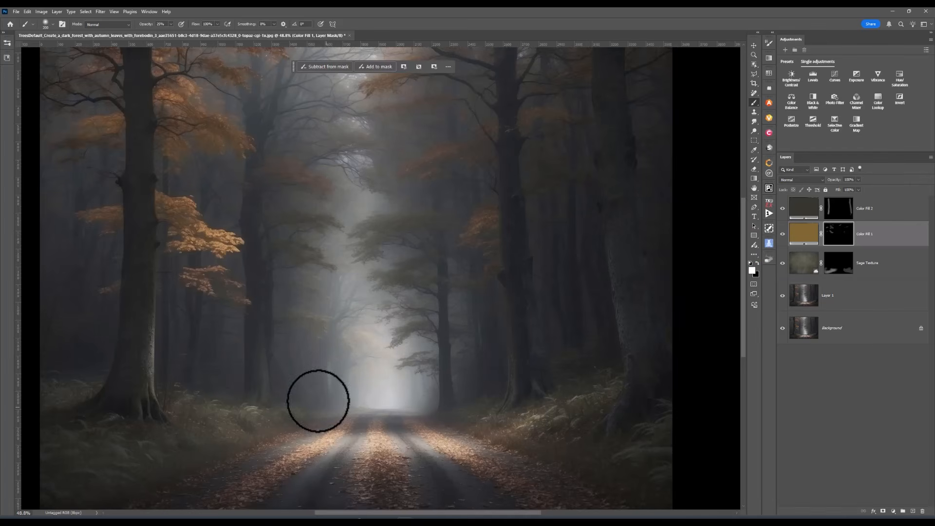
pyautogui.press('[')
pyautogui.press('[')
pyautogui.press('[')
pyautogui.press('[')
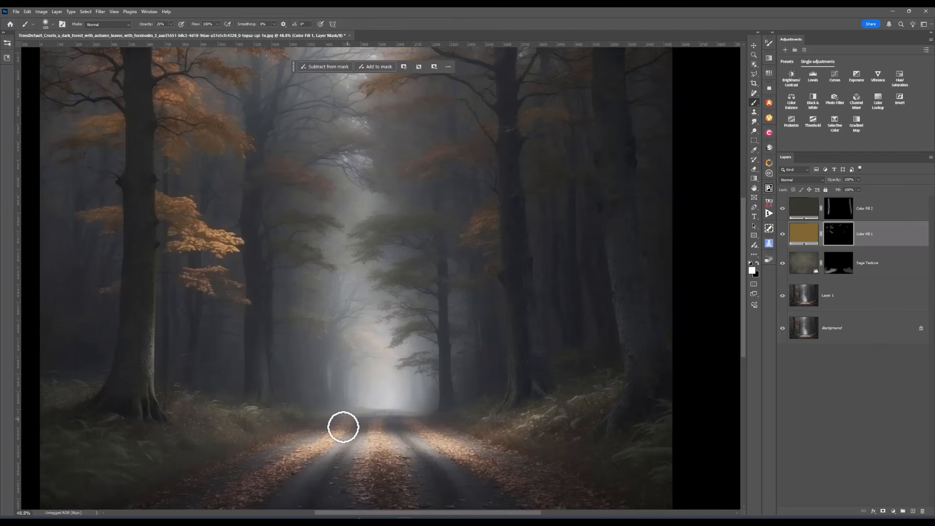
pyautogui.press('[')
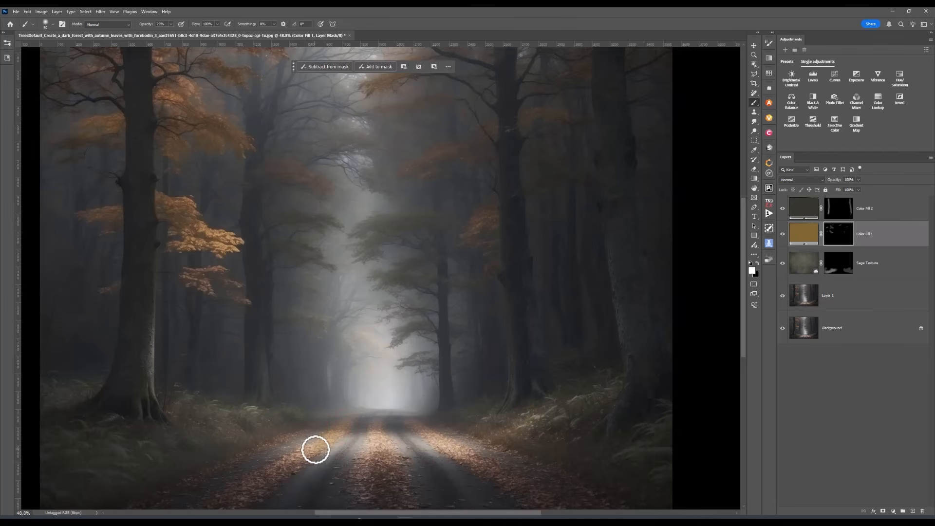
pyautogui.moveTo(299, 457)
pyautogui.mouseDown()
pyautogui.moveTo(241, 490)
pyautogui.moveTo(290, 469)
pyautogui.moveTo(403, 497)
pyautogui.moveTo(387, 500)
pyautogui.moveTo(385, 480)
pyautogui.mouseUp()
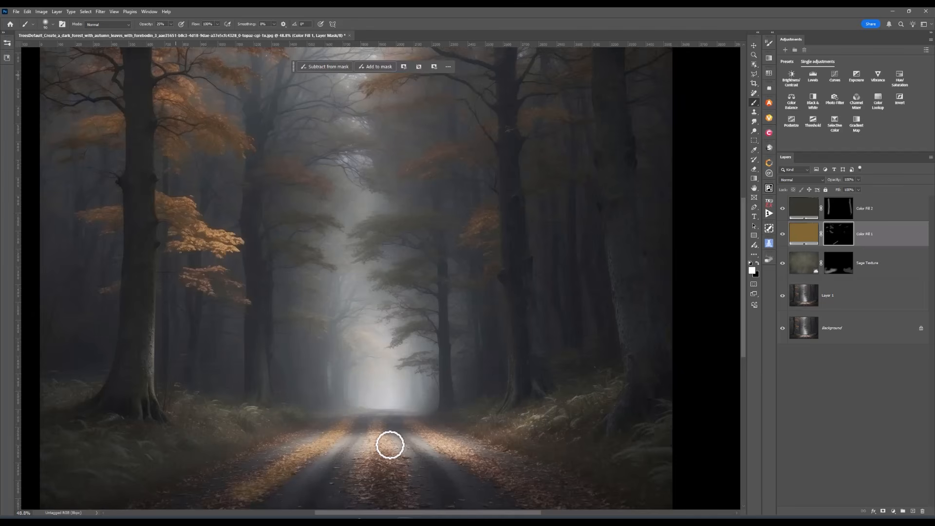
# At 14% brush opacity, tint the road centre and both edges golden-brown
pyautogui.click(171, 24)
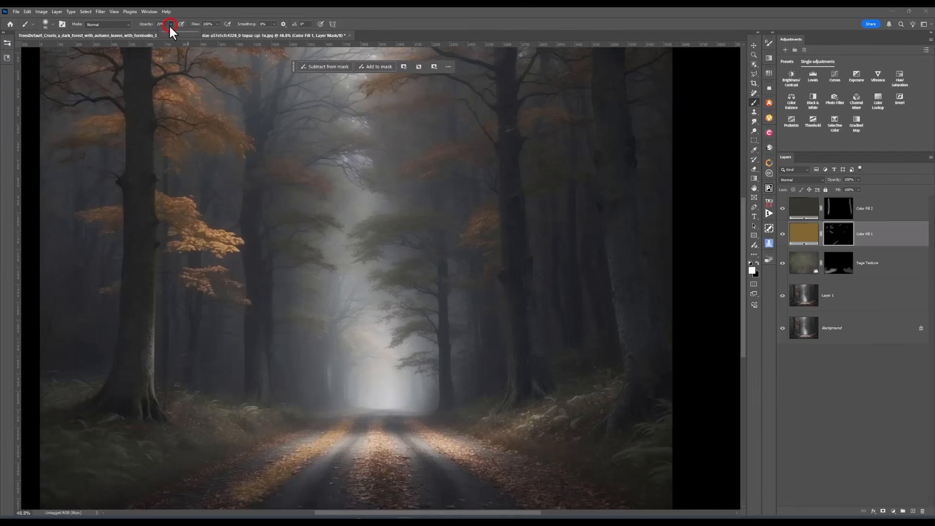
pyautogui.click(167, 32)
pyautogui.moveTo(401, 482)
pyautogui.mouseDown()
pyautogui.moveTo(375, 424)
pyautogui.moveTo(380, 446)
pyautogui.moveTo(360, 476)
pyautogui.moveTo(366, 454)
pyautogui.moveTo(370, 486)
pyautogui.moveTo(374, 453)
pyautogui.moveTo(391, 456)
pyautogui.moveTo(406, 491)
pyautogui.moveTo(375, 447)
pyautogui.moveTo(416, 423)
pyautogui.moveTo(443, 448)
pyautogui.moveTo(512, 481)
pyautogui.mouseUp()
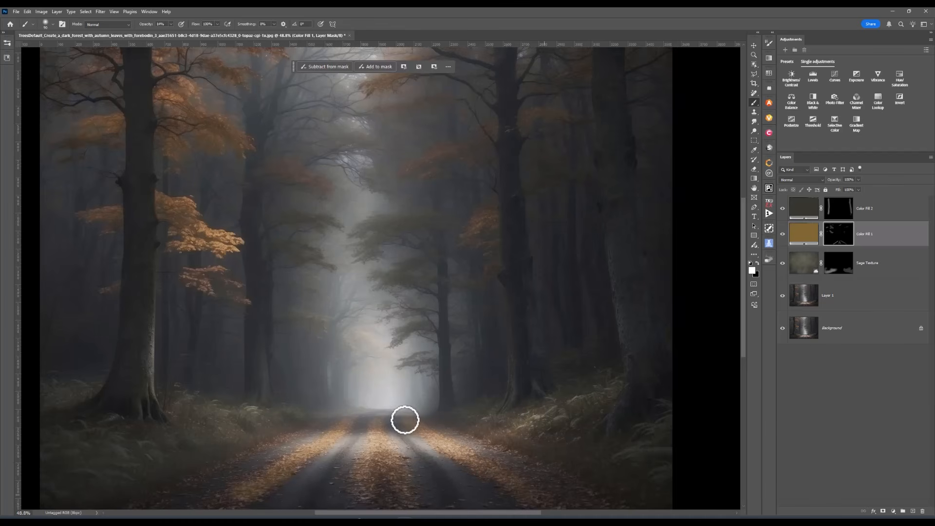
pyautogui.moveTo(290, 432); pyautogui.dragTo(180, 488)
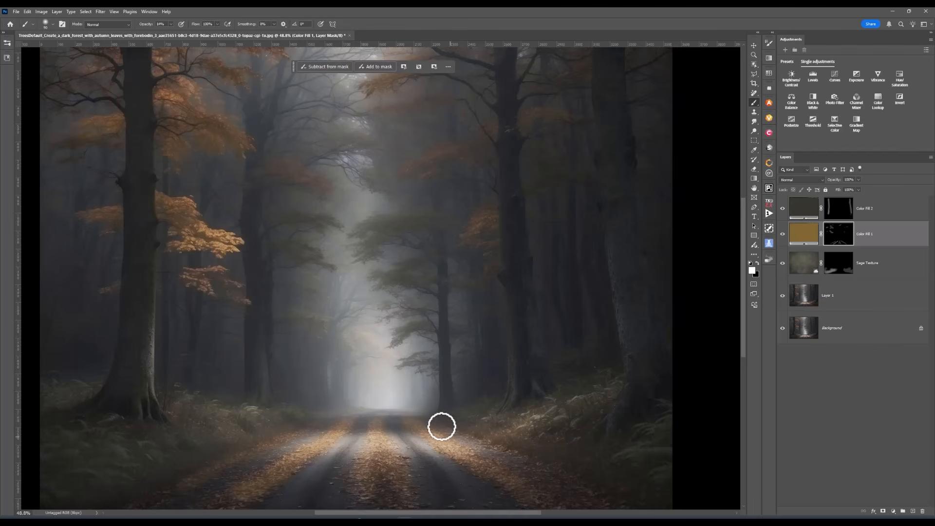
pyautogui.moveTo(442, 426); pyautogui.dragTo(497, 441)
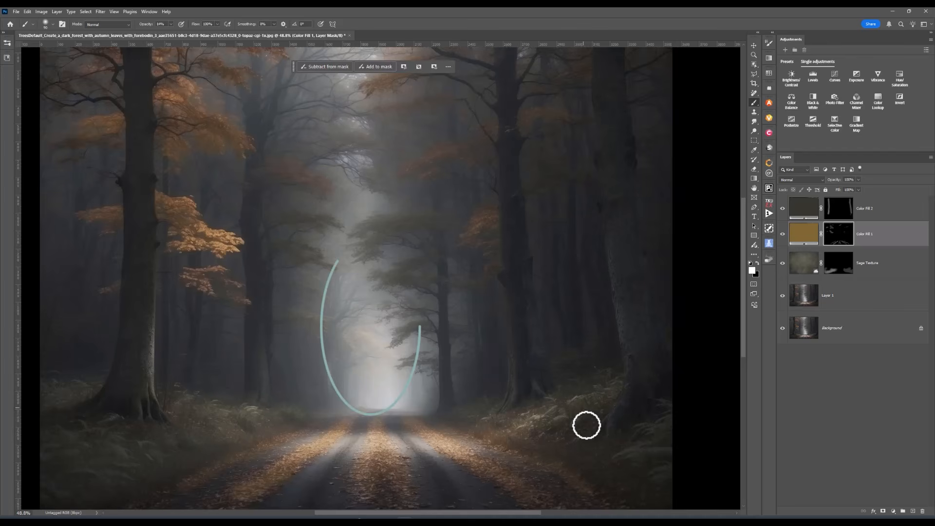
pyautogui.click(800, 212)
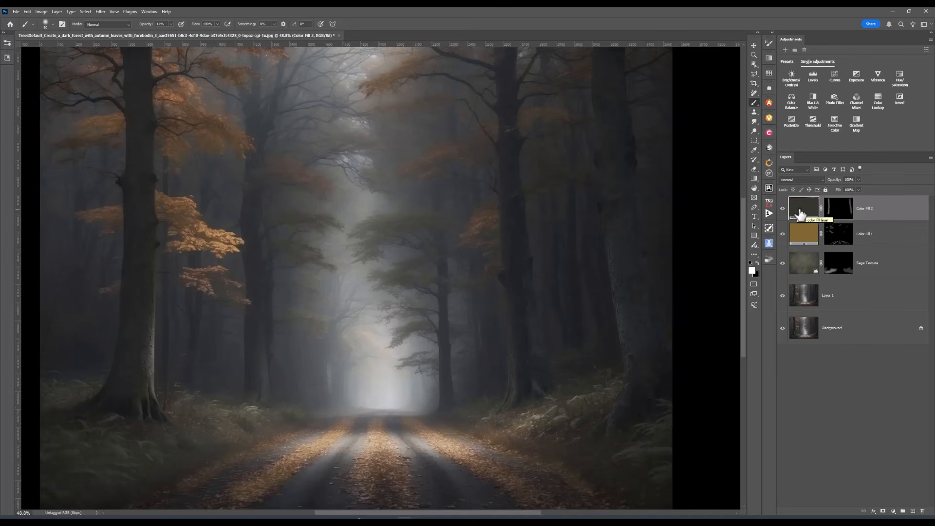
# Add a Solid Color fill layer in muted grey-teal (RGB 110, 156, 158)
pyautogui.click(894, 511)
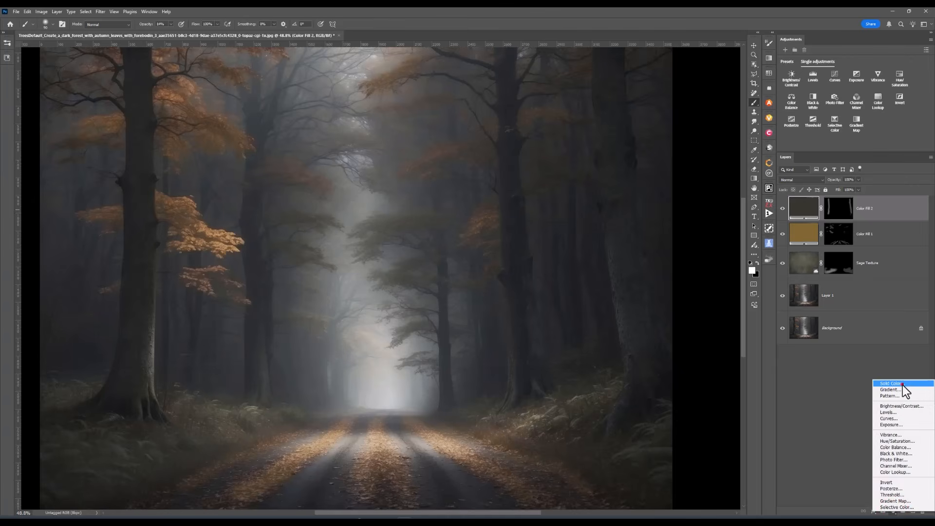
pyautogui.click(902, 385)
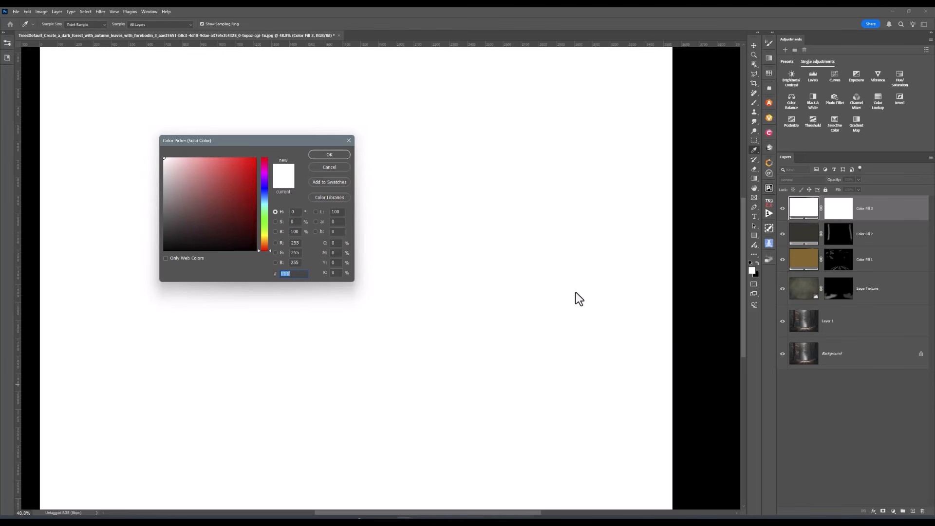
pyautogui.click(266, 204)
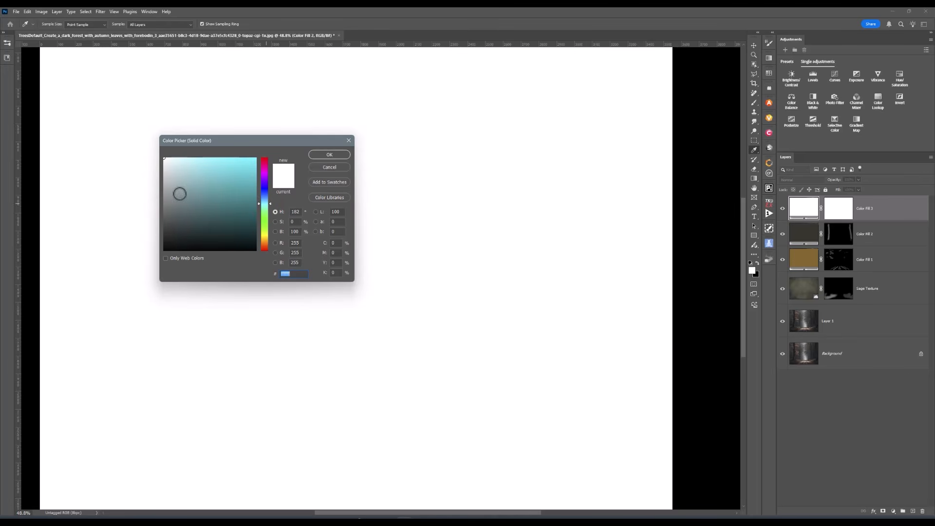
pyautogui.click(179, 194)
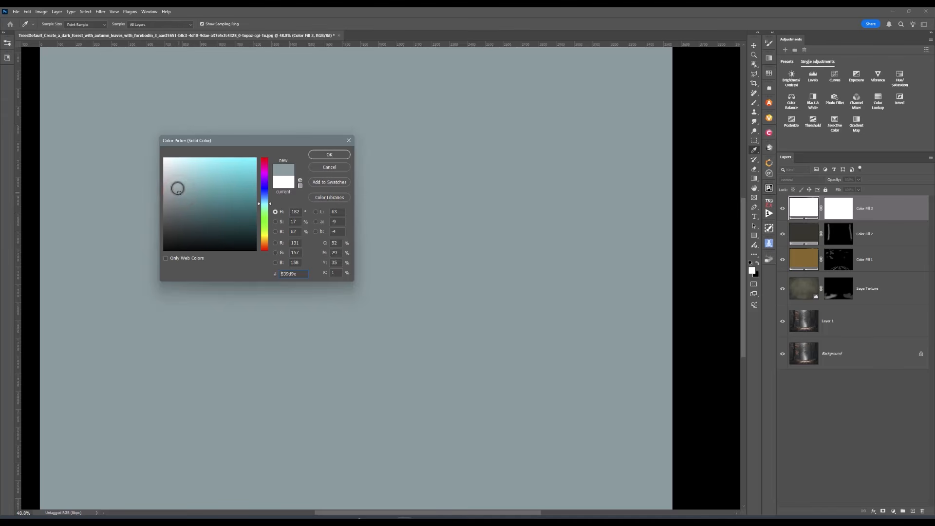
pyautogui.click(176, 187)
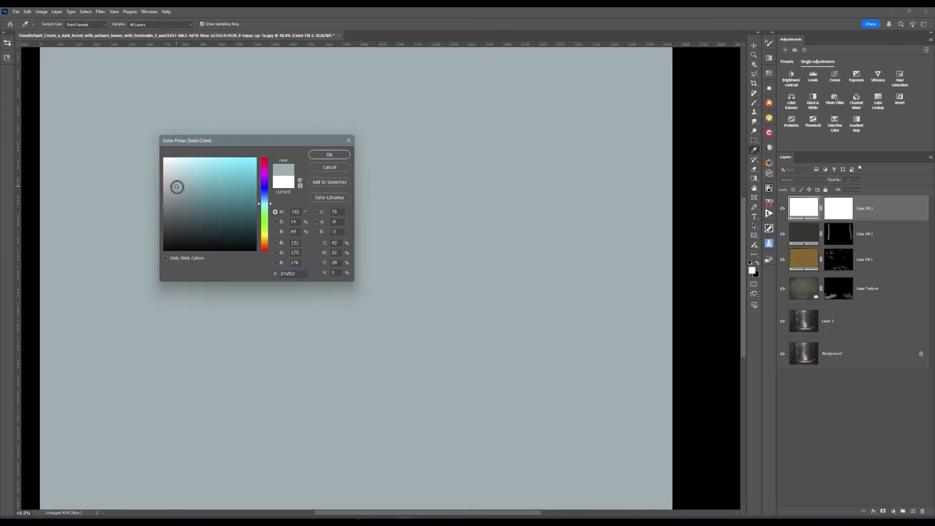
pyautogui.click(180, 195)
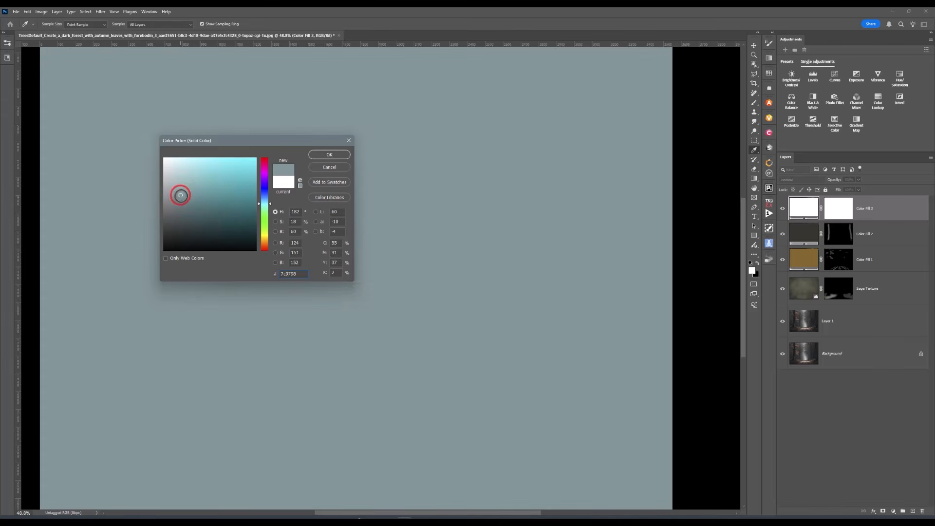
pyautogui.click(192, 193)
pyautogui.click(338, 157)
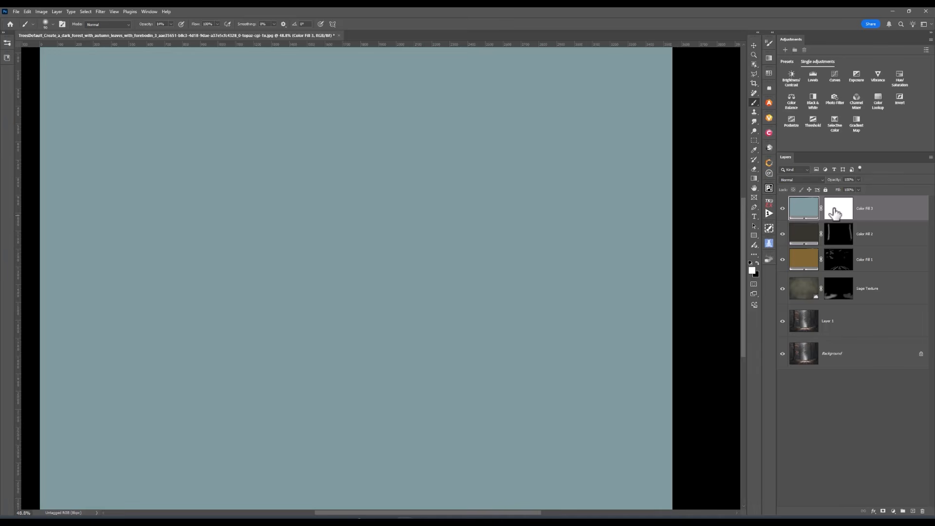
# Invert Color Fill 3's mask, then paint the teal back into the distant fog with a 400 px brush
pyautogui.click(842, 211)
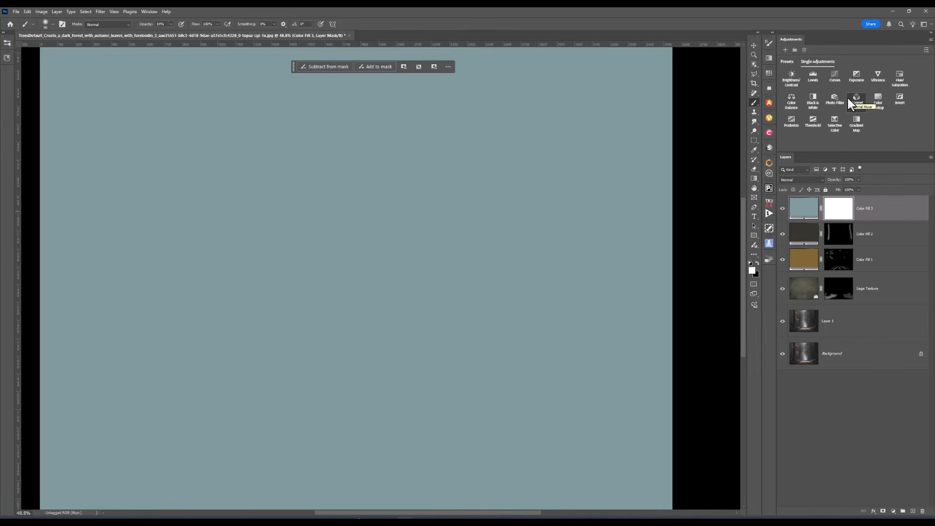
pyautogui.hotkey('ctrl', 'i')
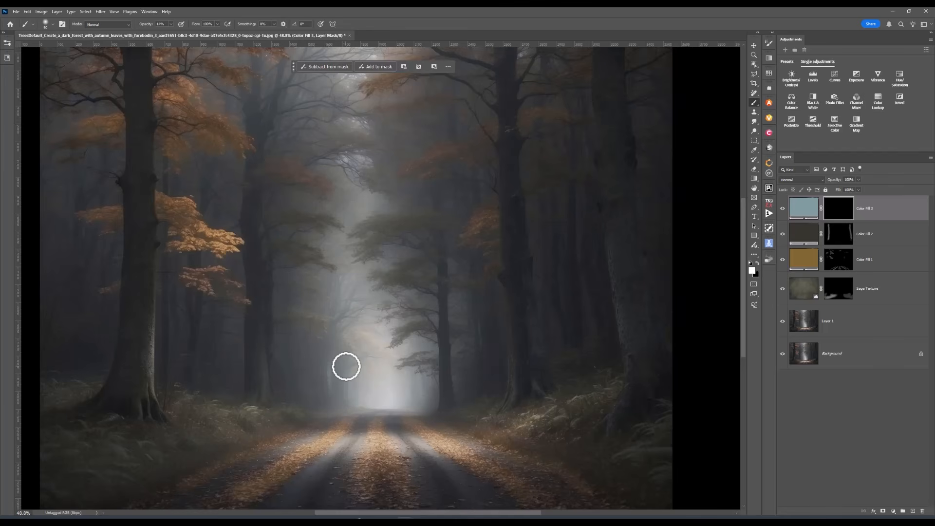
pyautogui.press(']')
pyautogui.press(']')
pyautogui.press(']')
pyautogui.press(']')
pyautogui.press(']')
pyautogui.press(']')
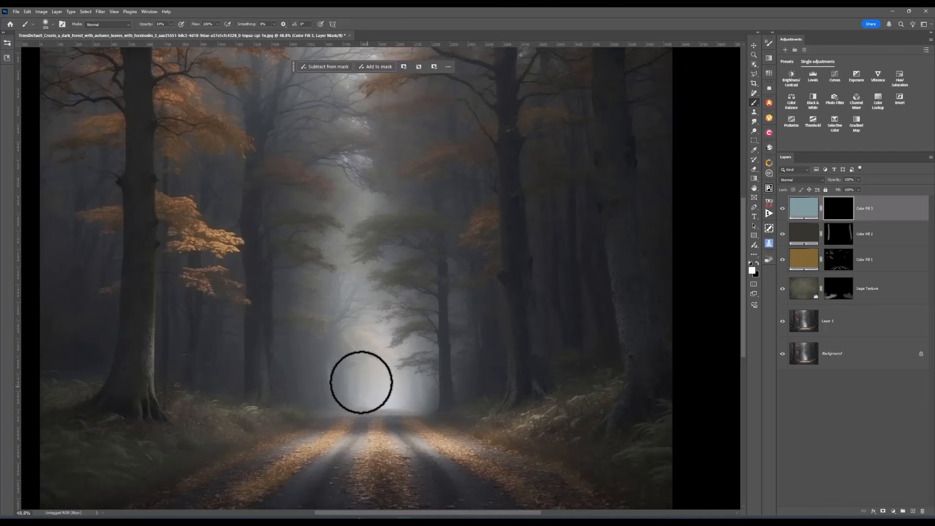
pyautogui.press(']')
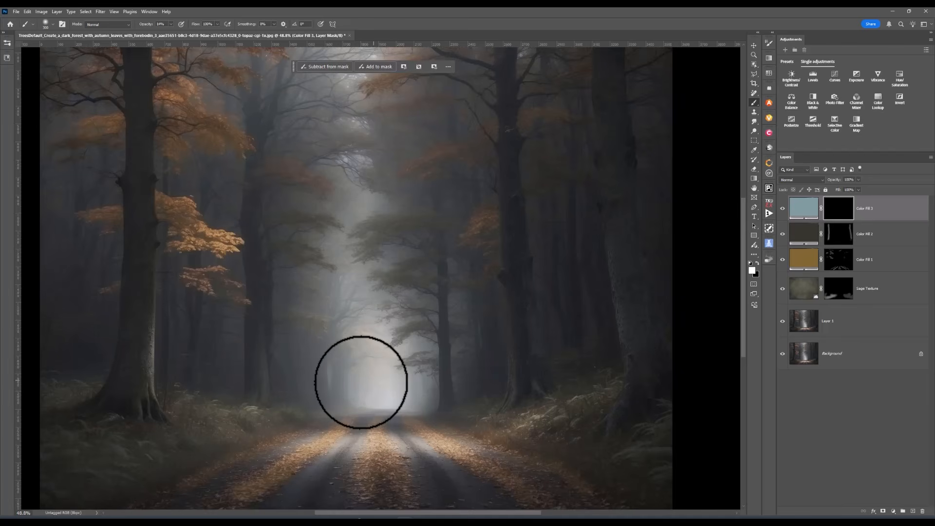
pyautogui.press(']')
pyautogui.press(']')
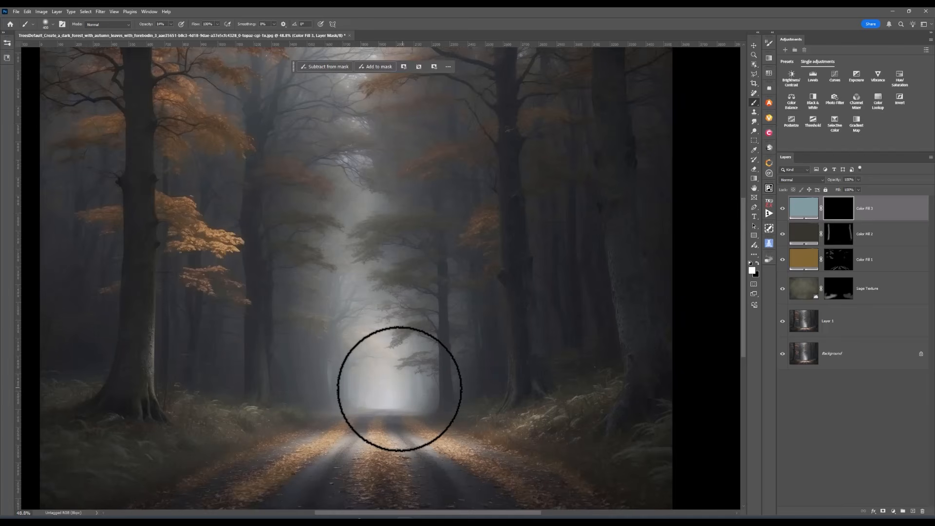
pyautogui.moveTo(399, 388)
pyautogui.mouseDown()
pyautogui.moveTo(376, 368)
pyautogui.moveTo(383, 372)
pyautogui.moveTo(362, 392)
pyautogui.moveTo(396, 392)
pyautogui.moveTo(364, 390)
pyautogui.moveTo(393, 359)
pyautogui.mouseUp()
pyautogui.moveTo(351, 177)
pyautogui.mouseDown()
pyautogui.moveTo(363, 215)
pyautogui.moveTo(350, 237)
pyautogui.moveTo(367, 370)
pyautogui.moveTo(404, 383)
pyautogui.moveTo(416, 399)
pyautogui.moveTo(395, 387)
pyautogui.moveTo(364, 388)
pyautogui.moveTo(384, 379)
pyautogui.mouseUp()
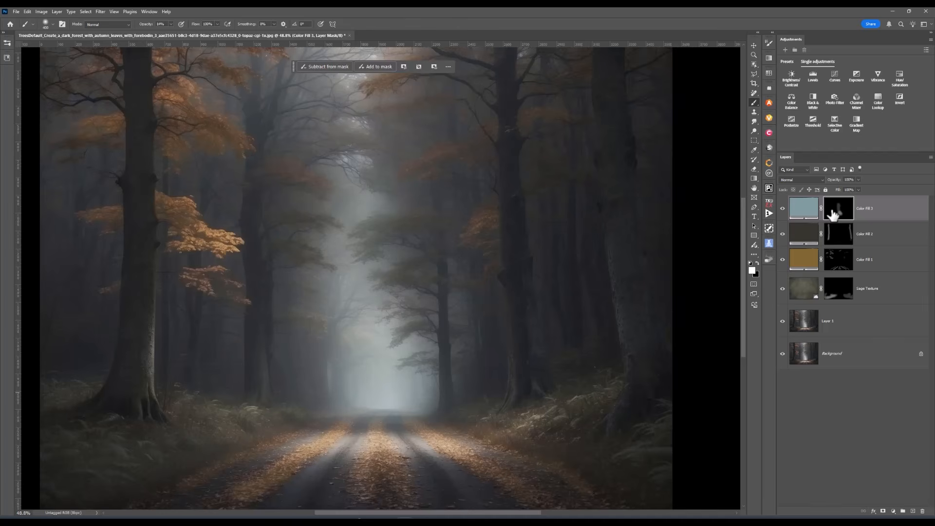
# Set Color Fill 3's opacity to 80% and toggle it on and off to compare
pyautogui.click(858, 180)
pyautogui.click(783, 210)
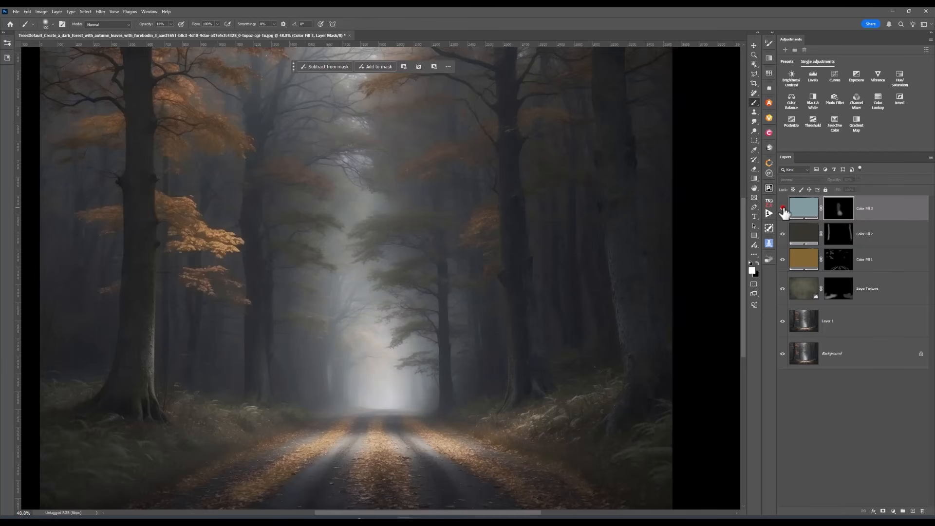
pyautogui.click(783, 209)
pyautogui.scroll(-1, 698, 267)
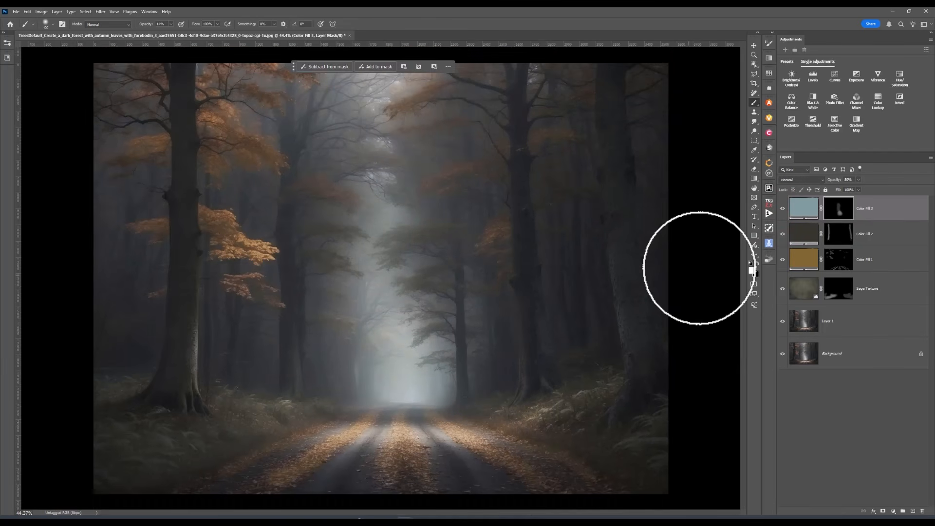
pyautogui.scroll(-4, 630, 362)
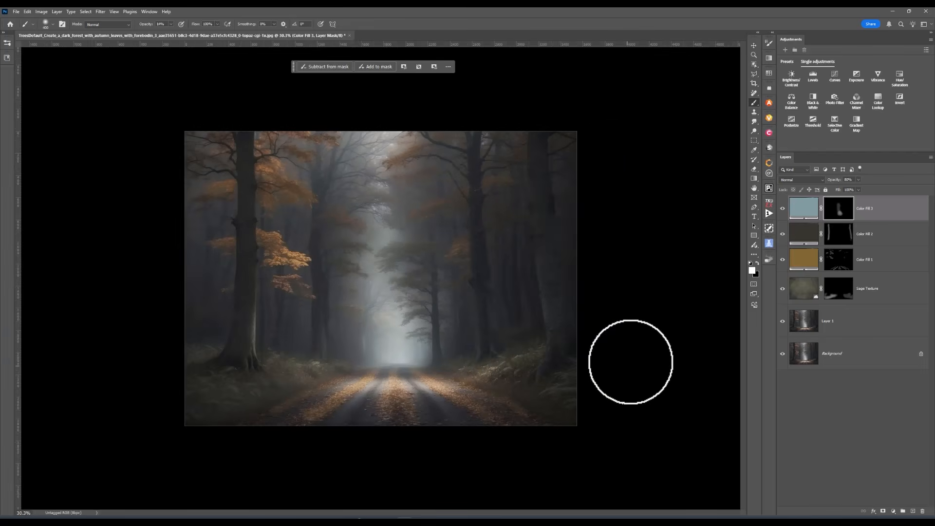
pyautogui.scroll(-1, 630, 361)
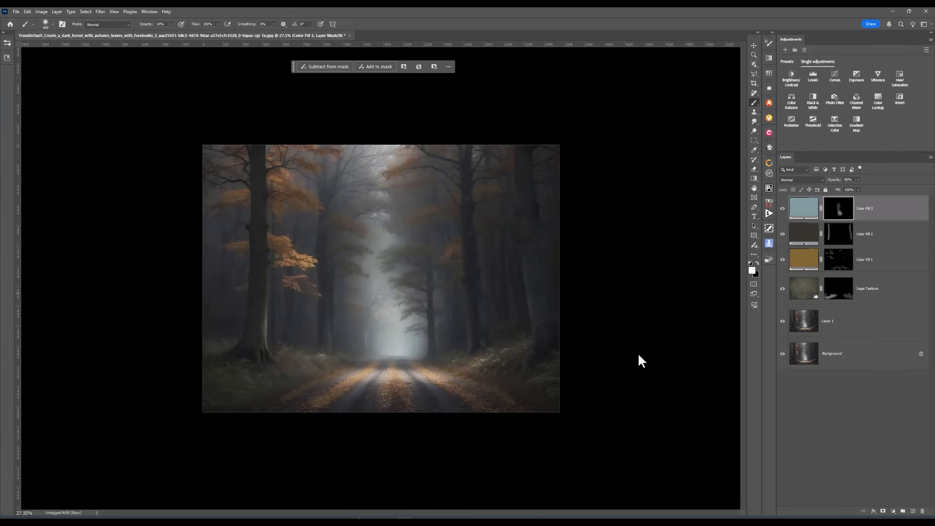
pyautogui.click(783, 209)
pyautogui.click(782, 209)
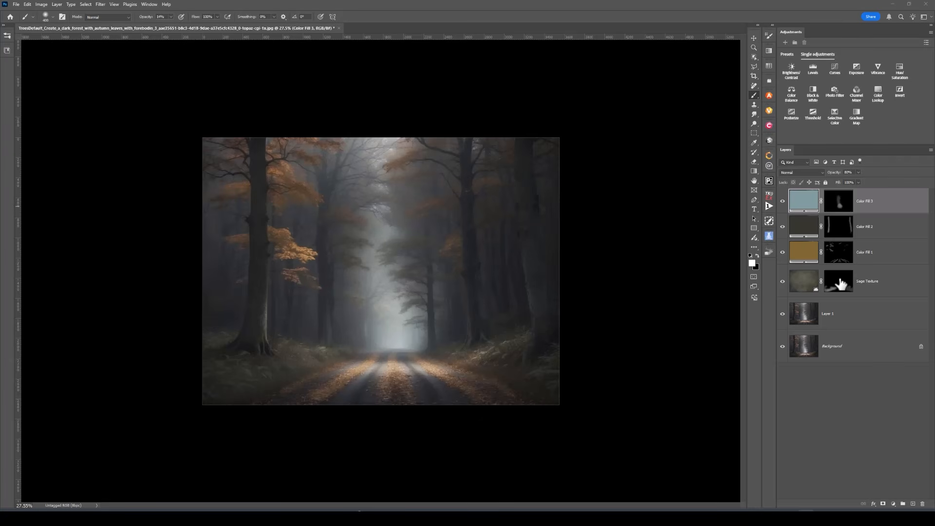
pyautogui.click(782, 281)
pyautogui.click(782, 201)
pyautogui.moveTo(785, 215); pyautogui.dragTo(785, 306)
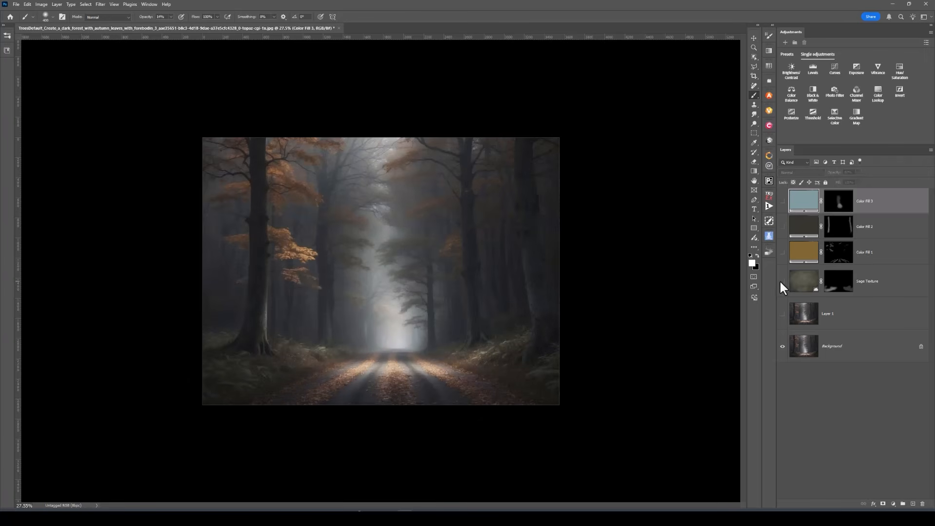
pyautogui.click(783, 314)
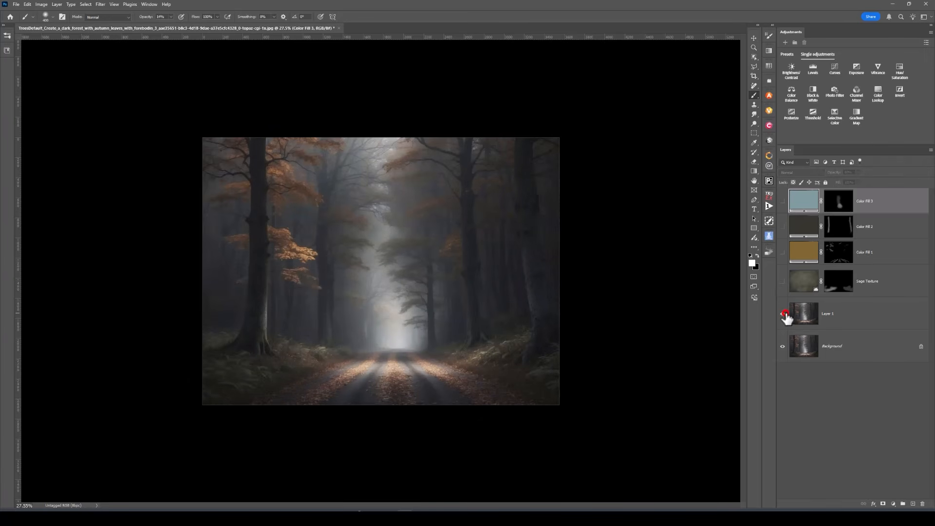
pyautogui.click(782, 283)
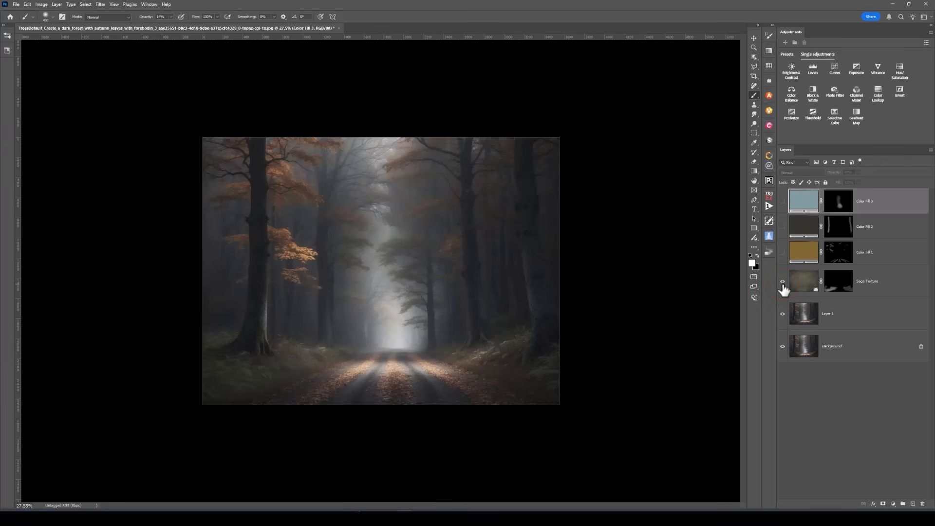
pyautogui.click(783, 253)
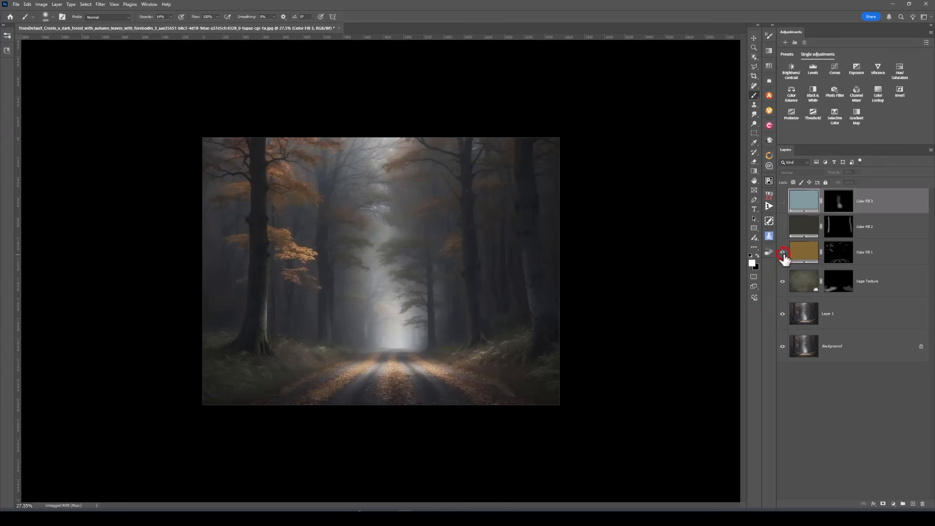
pyautogui.click(782, 253)
pyautogui.click(782, 253)
pyautogui.click(782, 253)
pyautogui.click(782, 253)
pyautogui.click(782, 227)
pyautogui.click(783, 227)
pyautogui.click(782, 227)
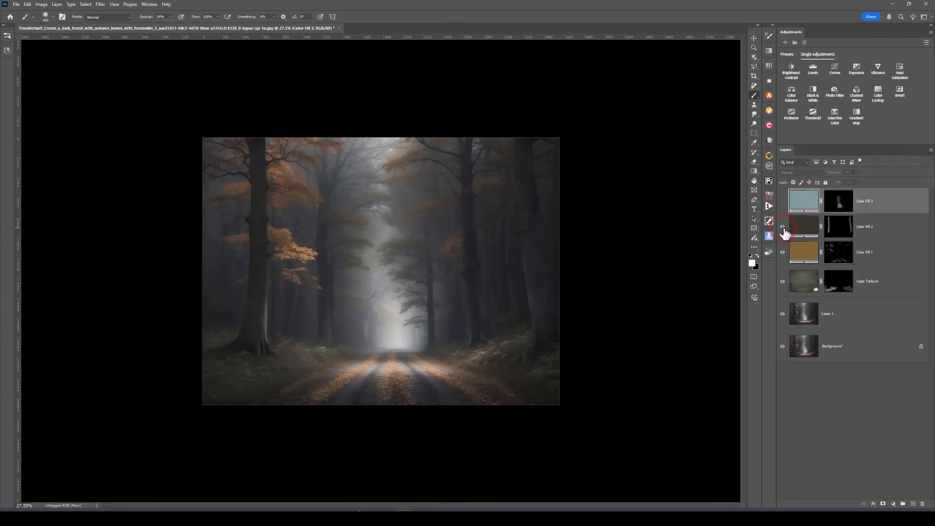
pyautogui.click(783, 203)
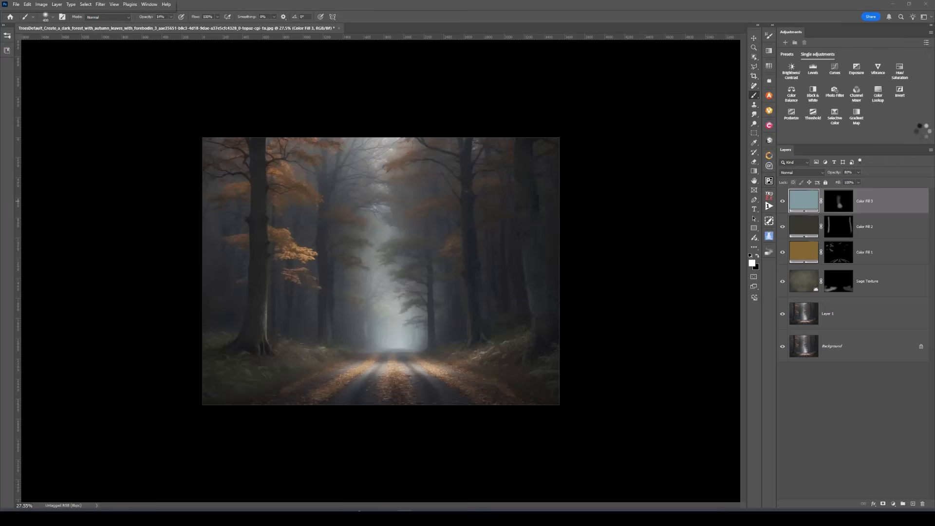
# Stamp all visible layers into a new Layer 2 and lower its opacity to about 76%
pyautogui.hotkey('ctrl', 'alt', 'shift', 'e')
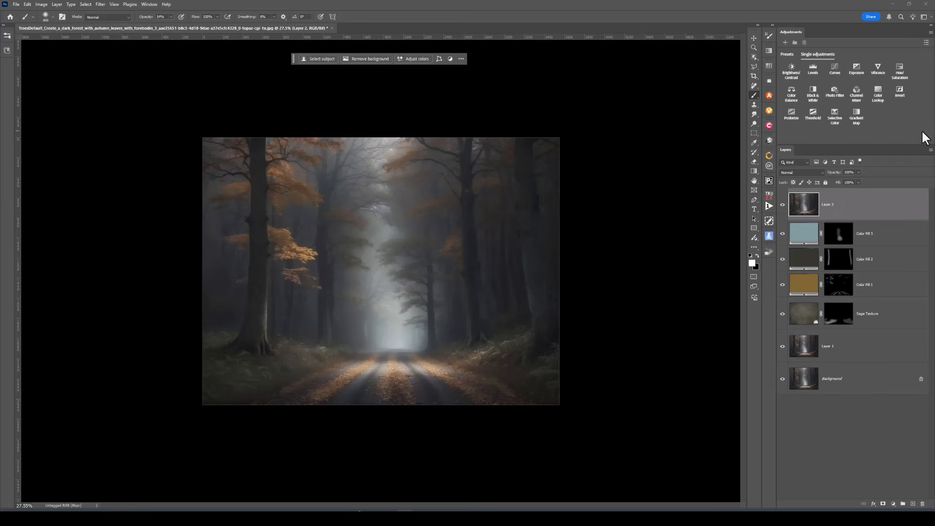
pyautogui.click(858, 173)
pyautogui.moveTo(857, 183); pyautogui.dragTo(849, 182)
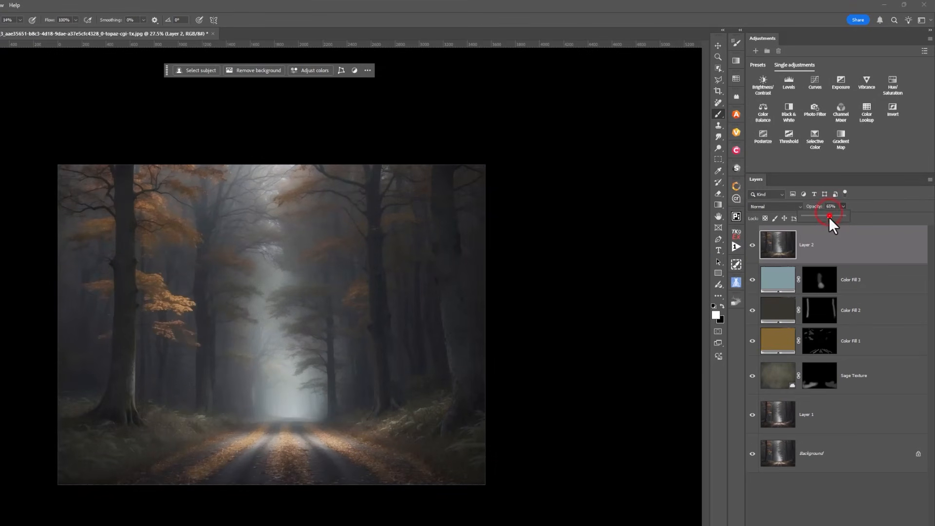
# Set Layer 2 to Multiply, bring its opacity down to 29%, and toggle it to compare
pyautogui.click(783, 206)
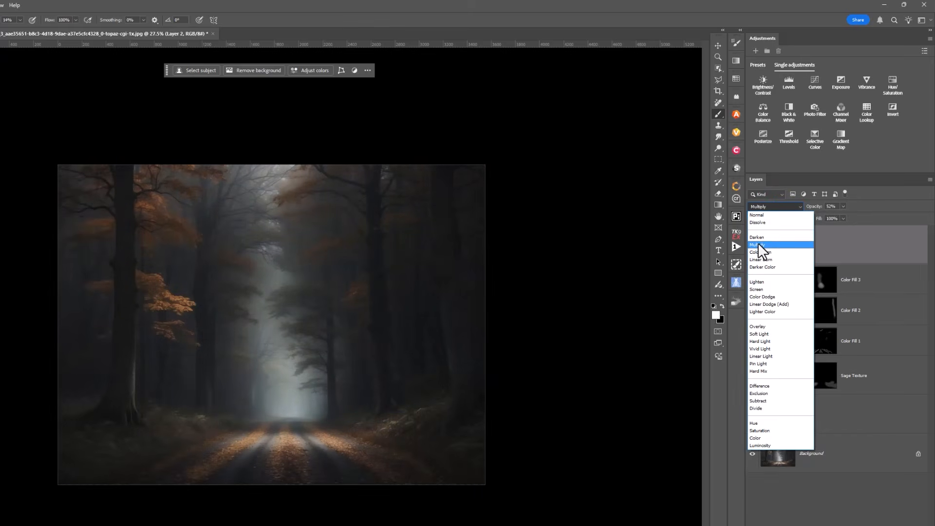
pyautogui.click(758, 245)
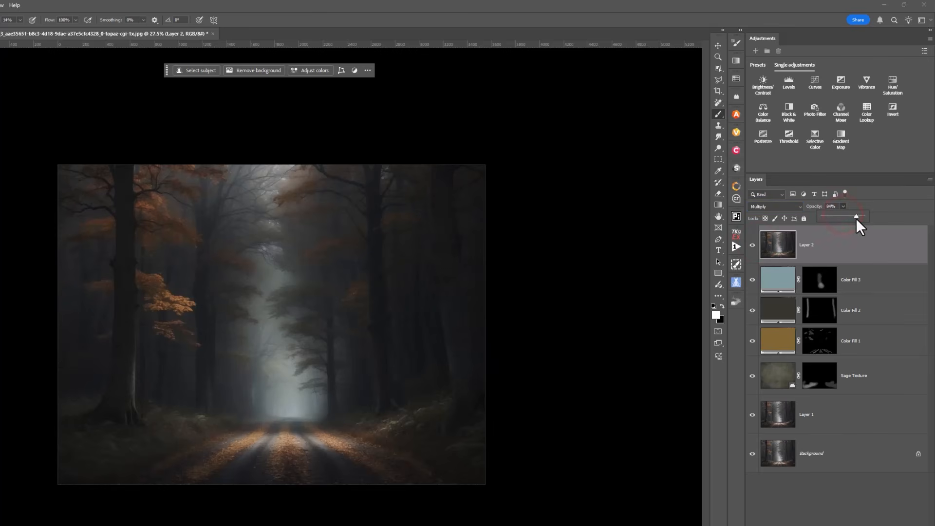
pyautogui.moveTo(858, 221); pyautogui.dragTo(859, 222)
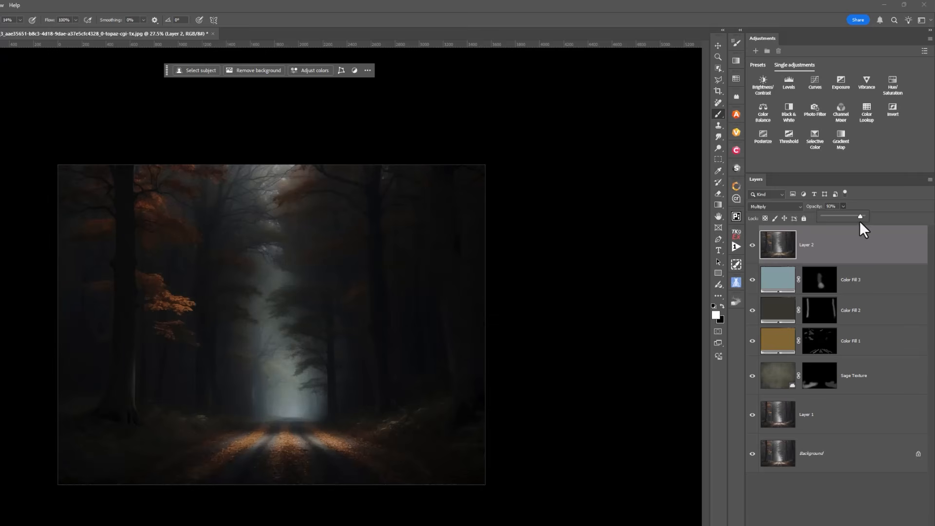
pyautogui.moveTo(852, 222); pyautogui.dragTo(851, 223)
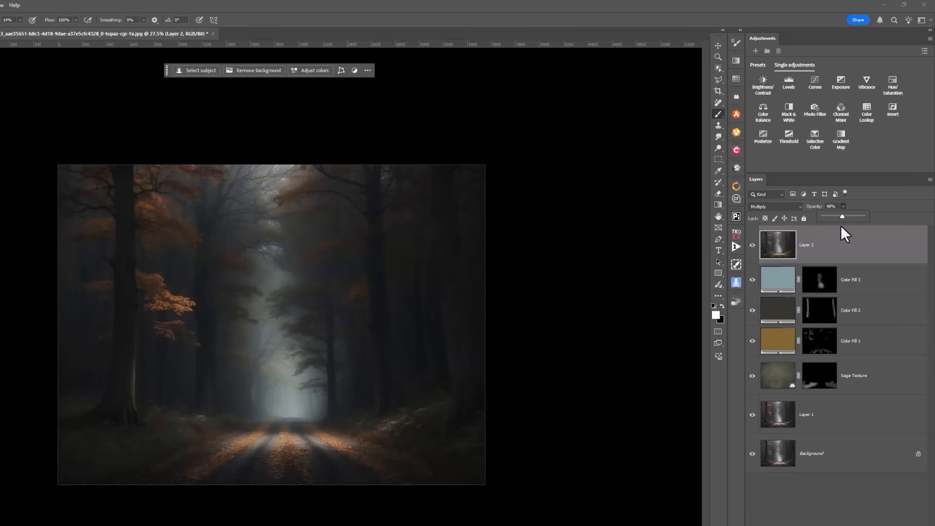
pyautogui.moveTo(841, 227); pyautogui.dragTo(841, 227)
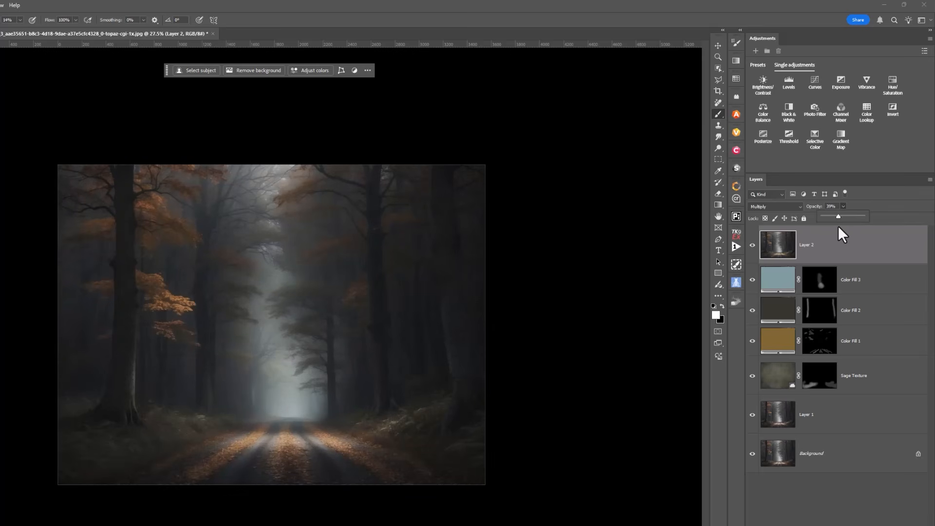
pyautogui.click(753, 246)
pyautogui.click(752, 246)
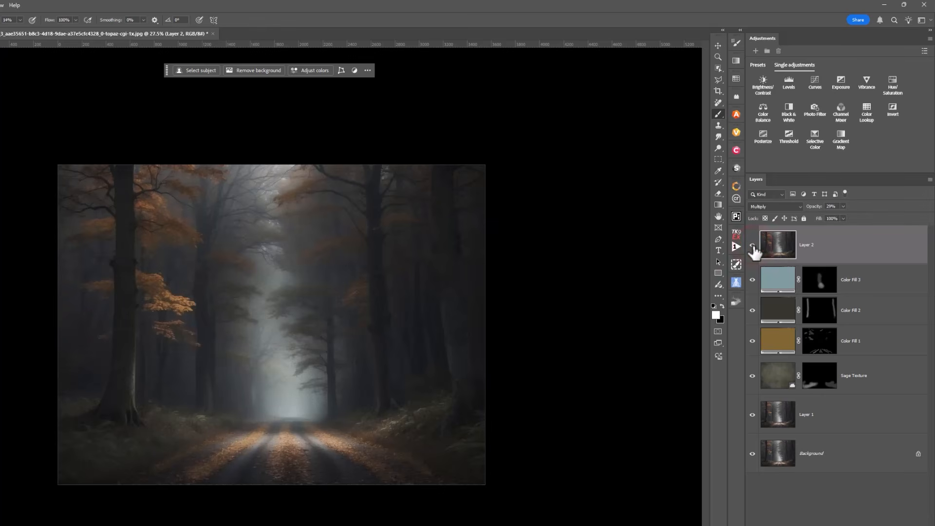